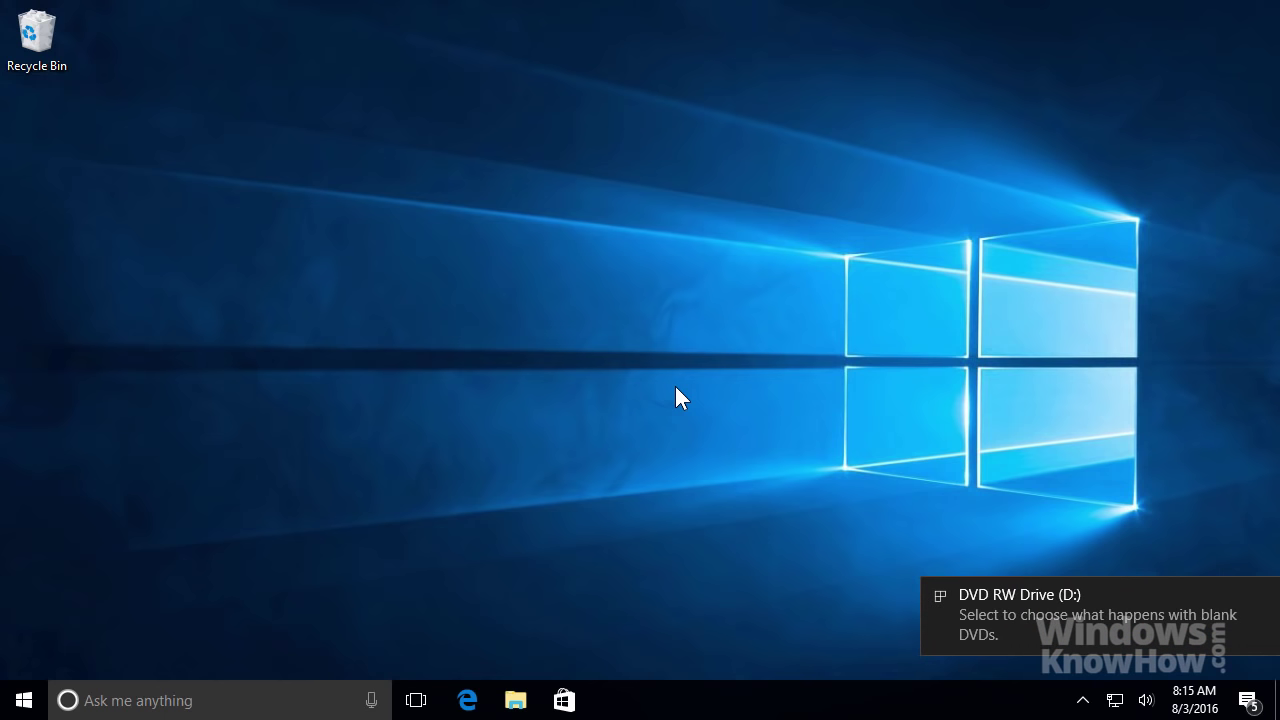
left_click(997, 615)
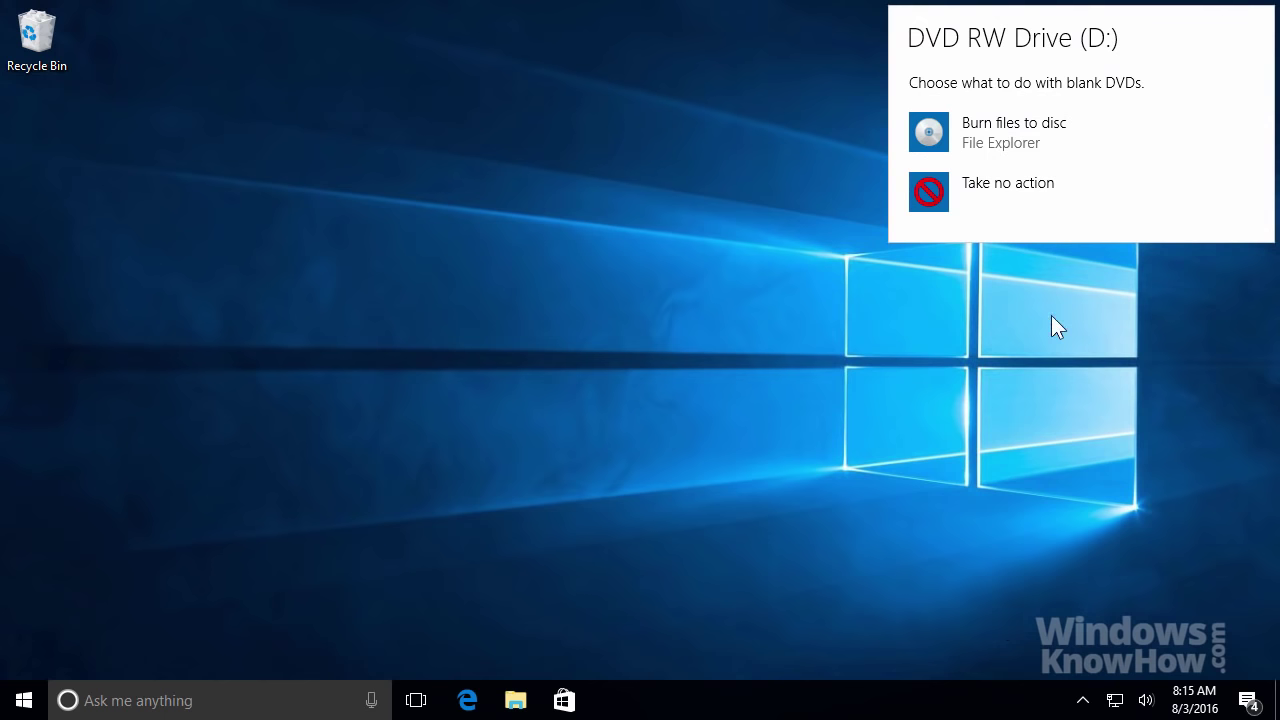
left_click(1047, 139)
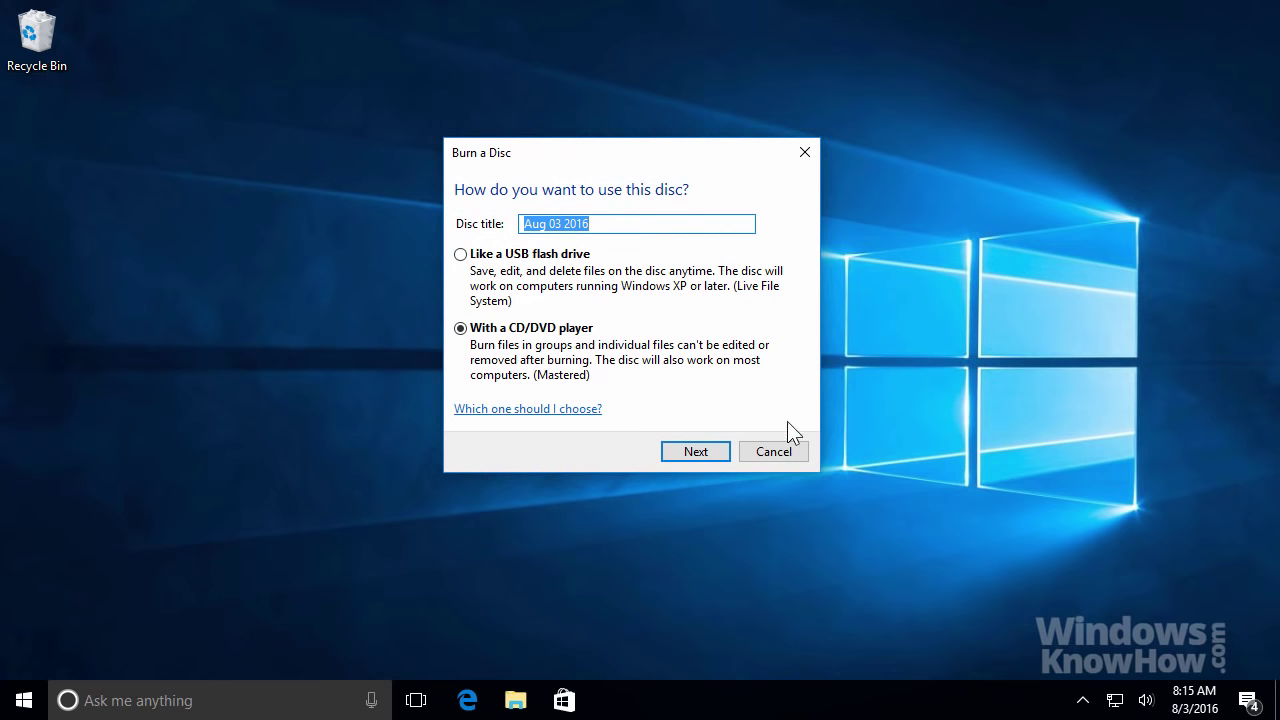
left_click(768, 446)
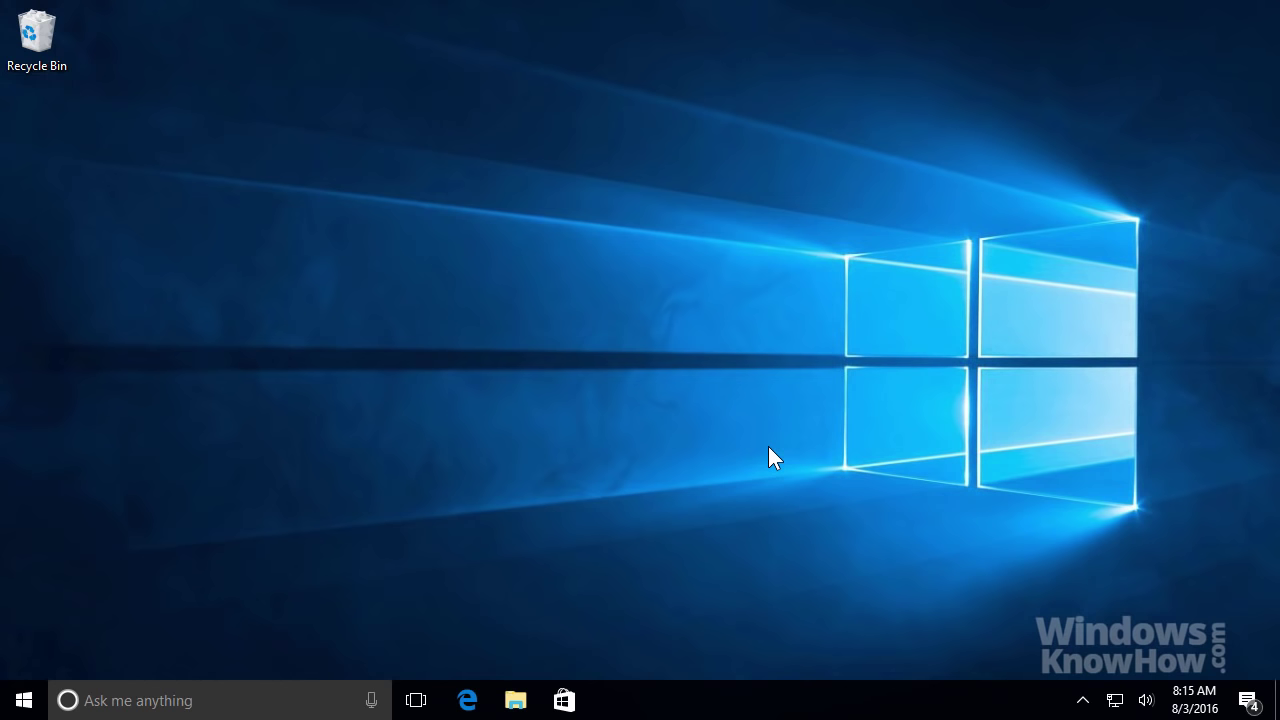
In File Explorer, prepare the blank DVD in drive D: with the title Work Files, for use like a USB flash drive.
left_click(510, 692)
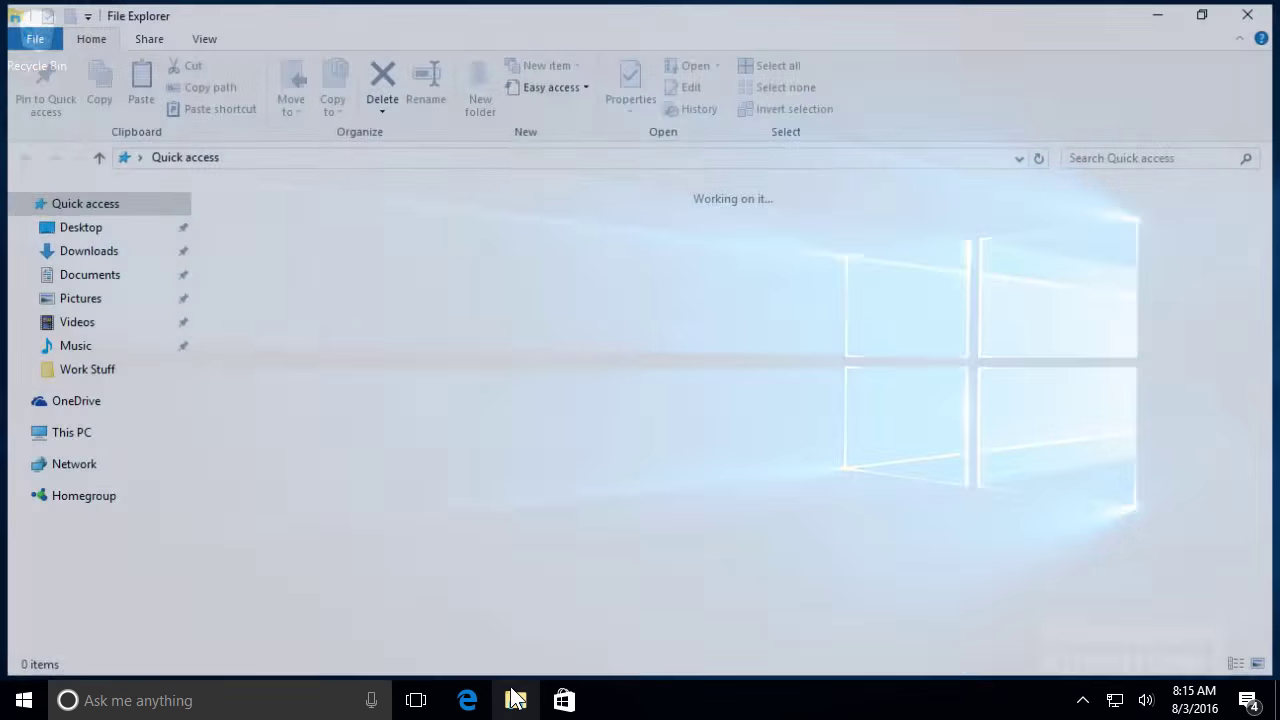
left_click(72, 440)
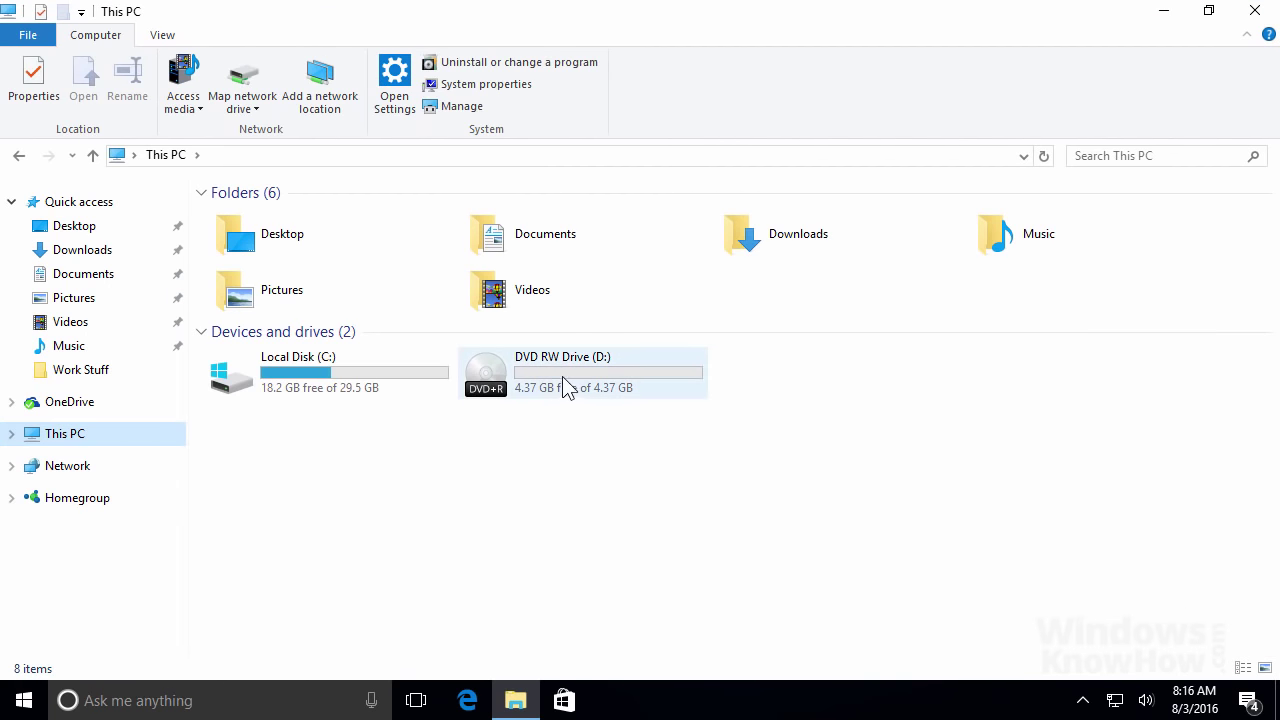
double_click(562, 376)
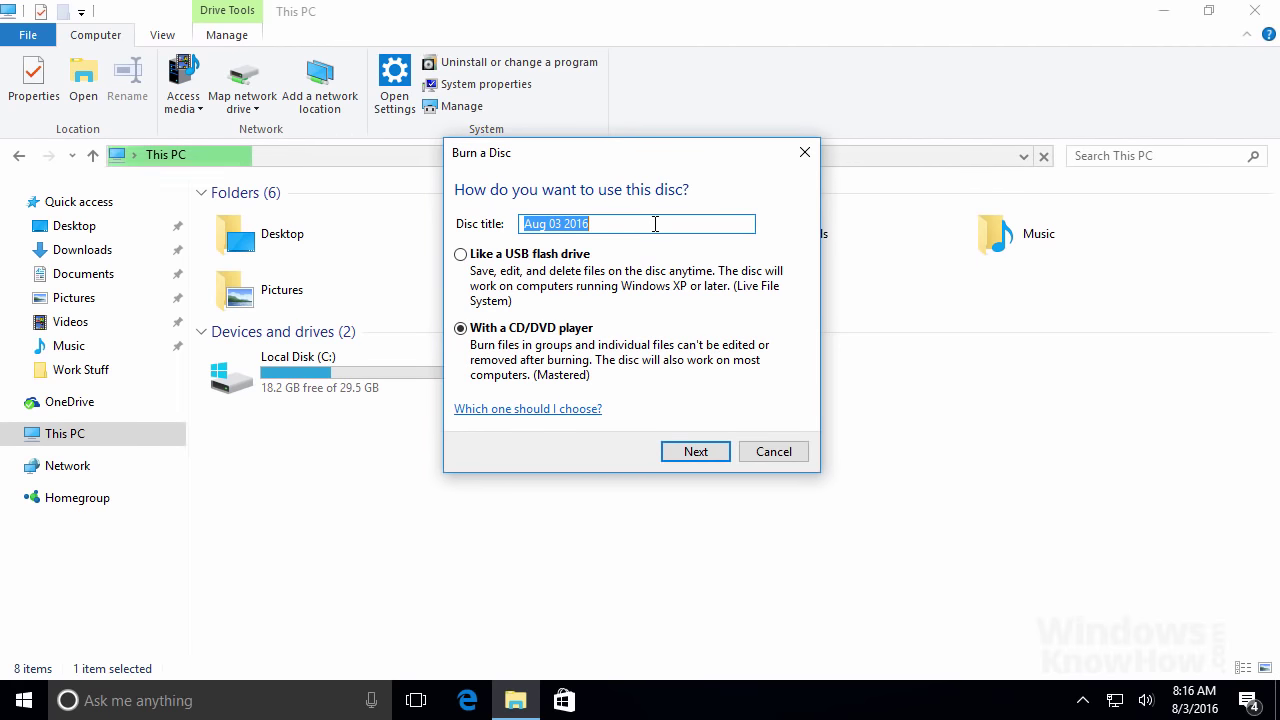
type("Work Files")
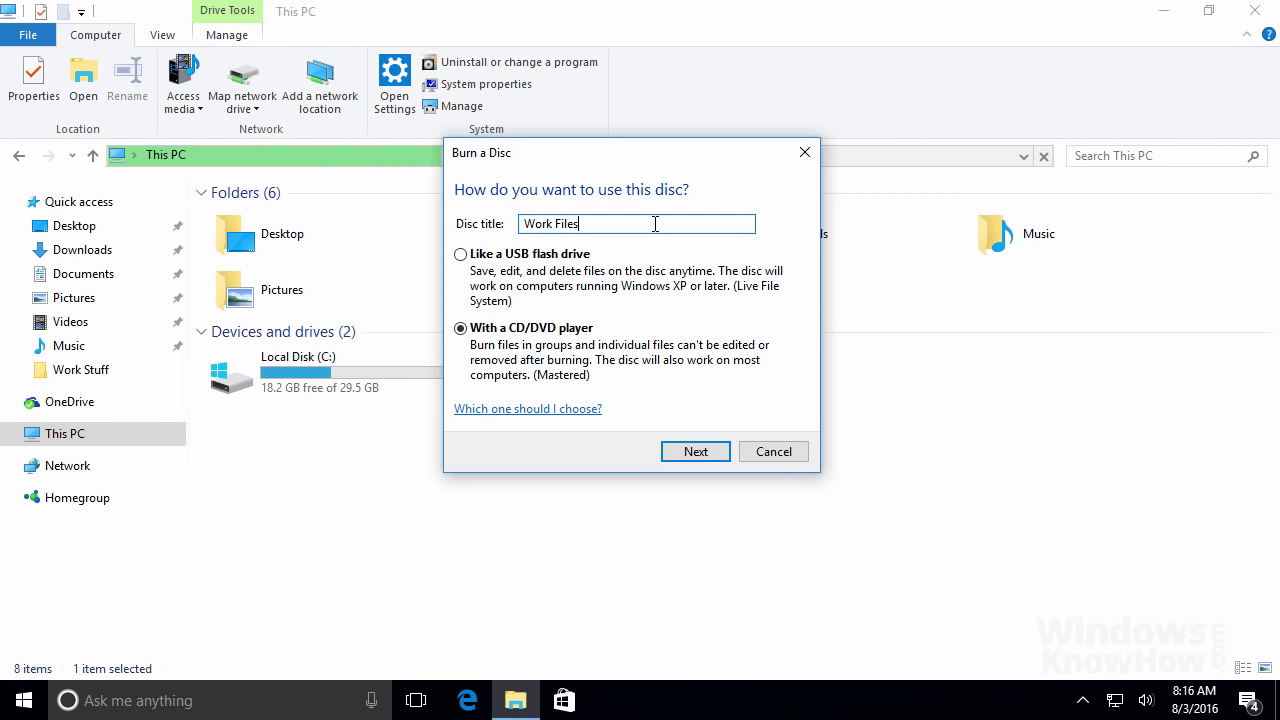
left_click(528, 256)
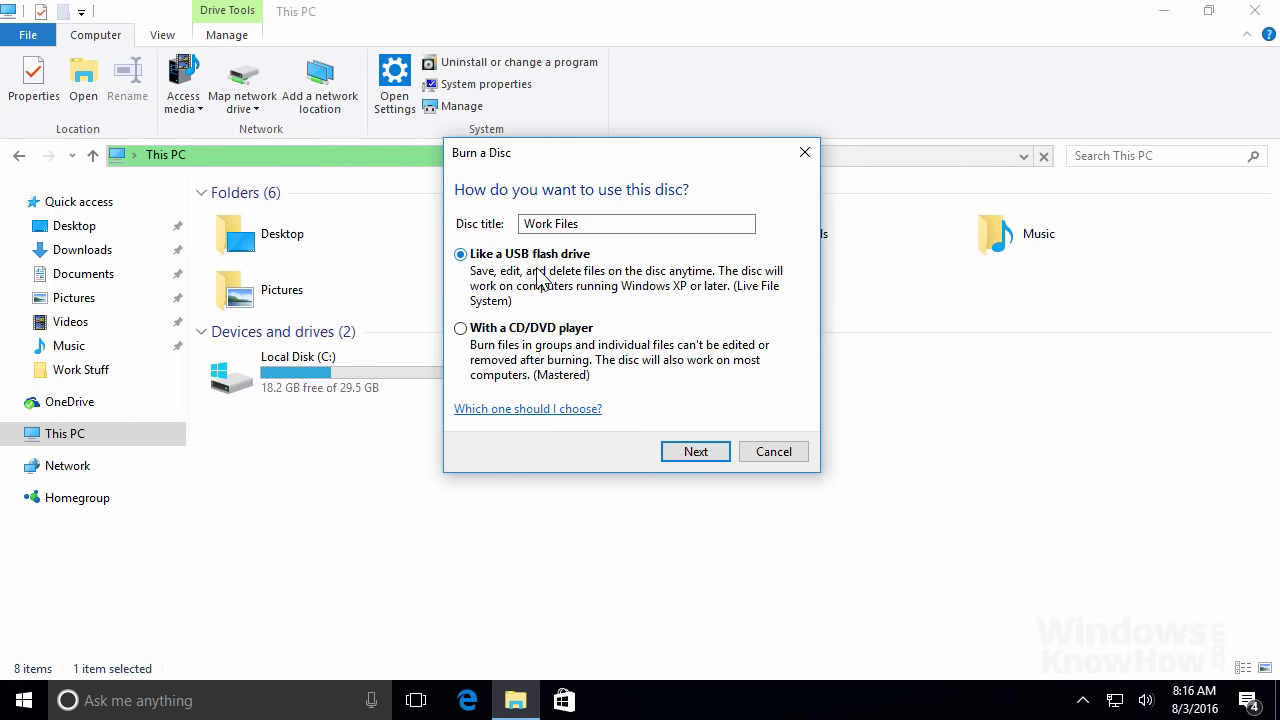
left_click(696, 451)
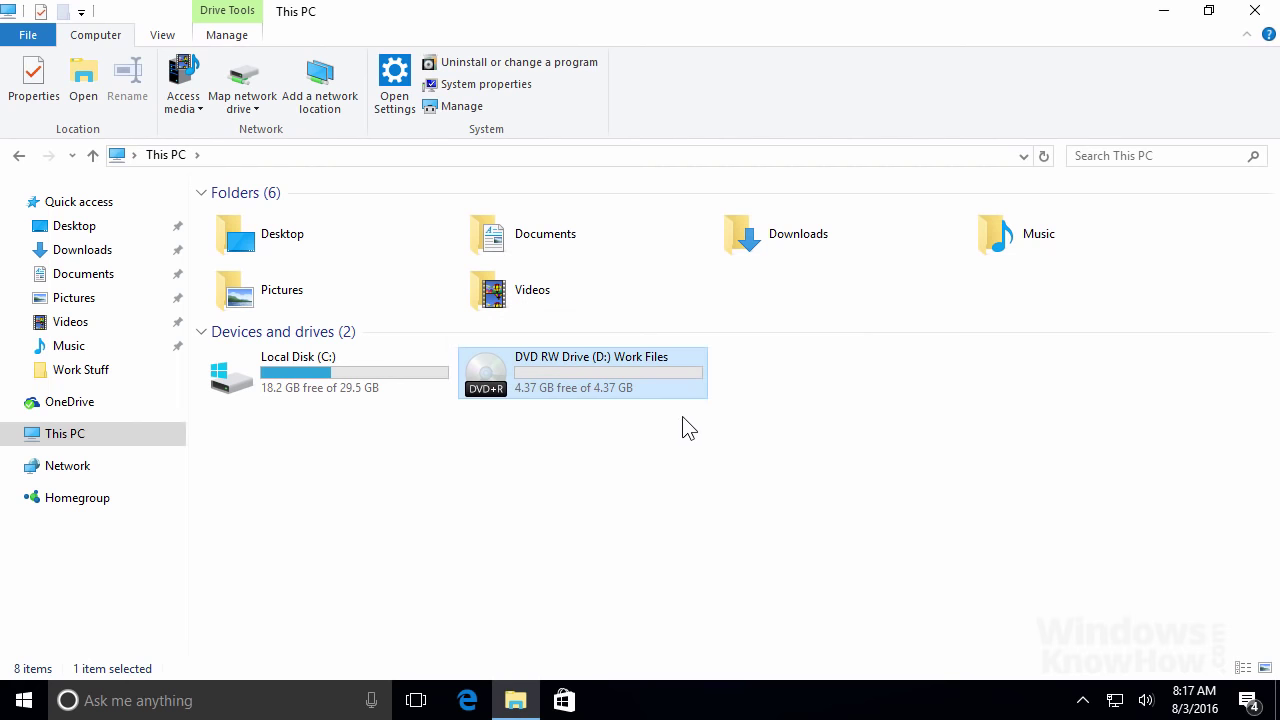
Open the Work Files disc and place a second File Explorer window showing the Documents folder side by side with it.
double_click(670, 386)
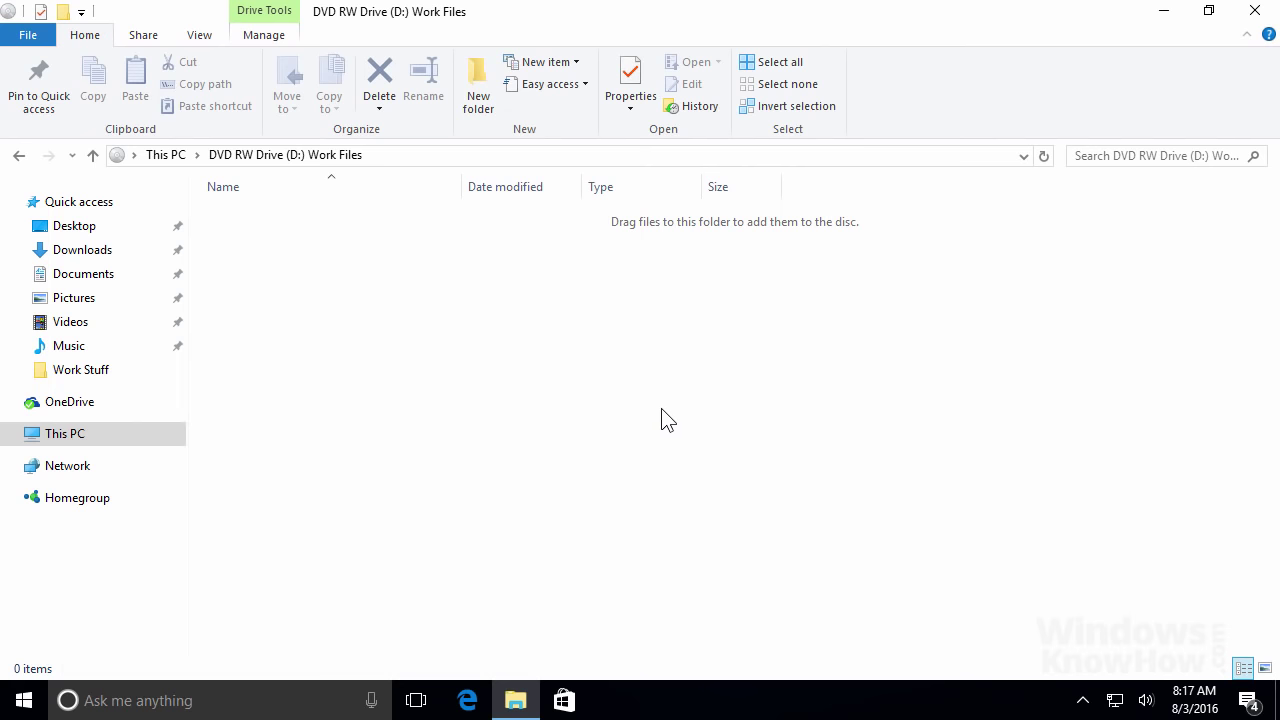
left_click(518, 697)
right_click(518, 697)
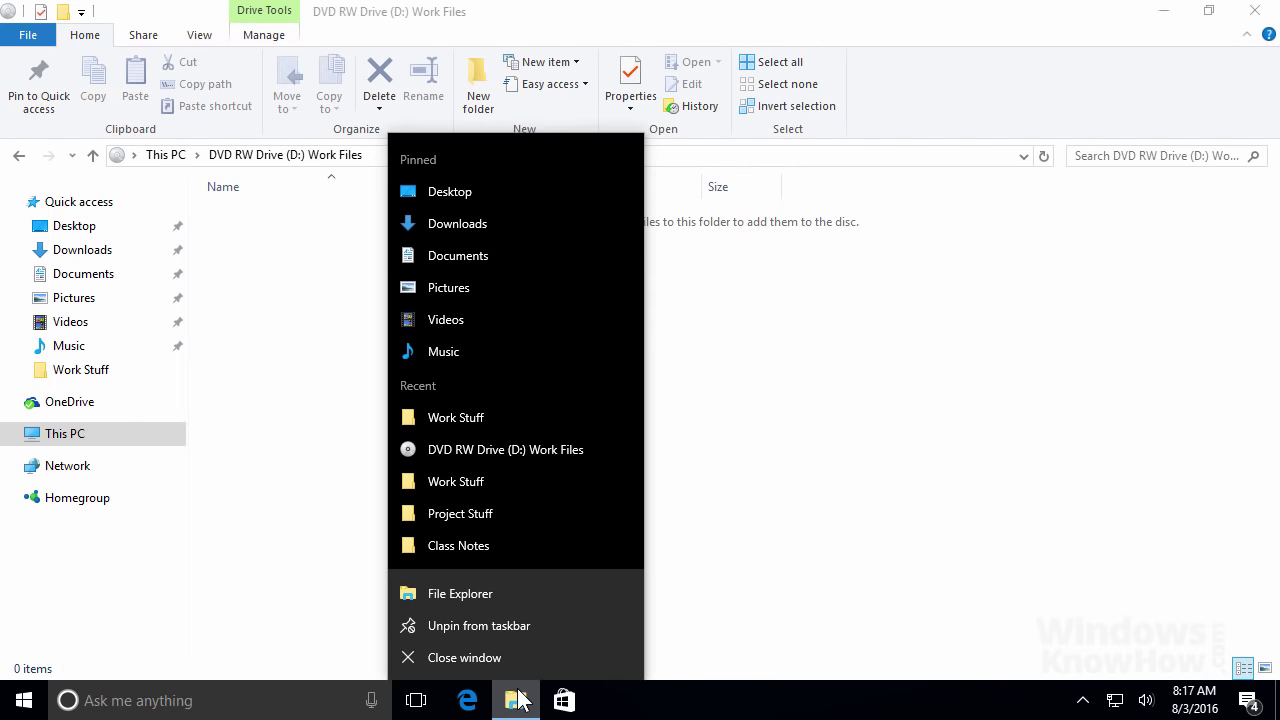
left_click(514, 593)
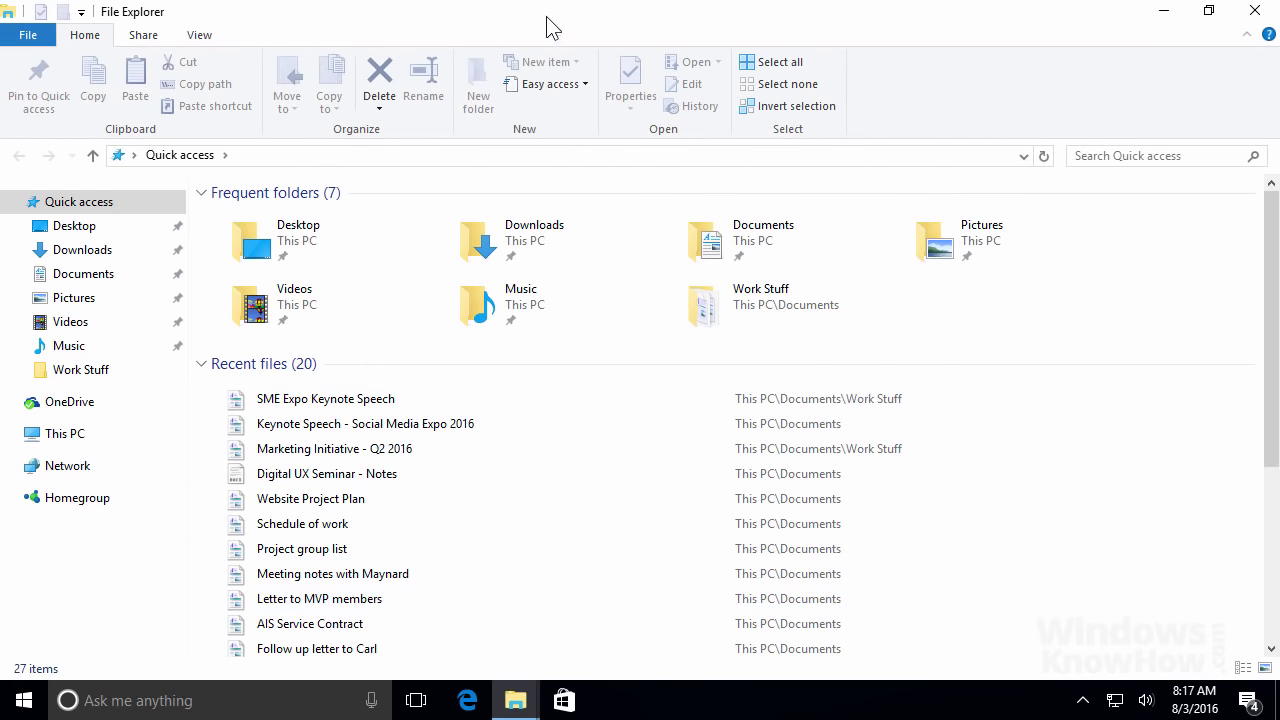
left_click_drag(546, 26, 5, 90)
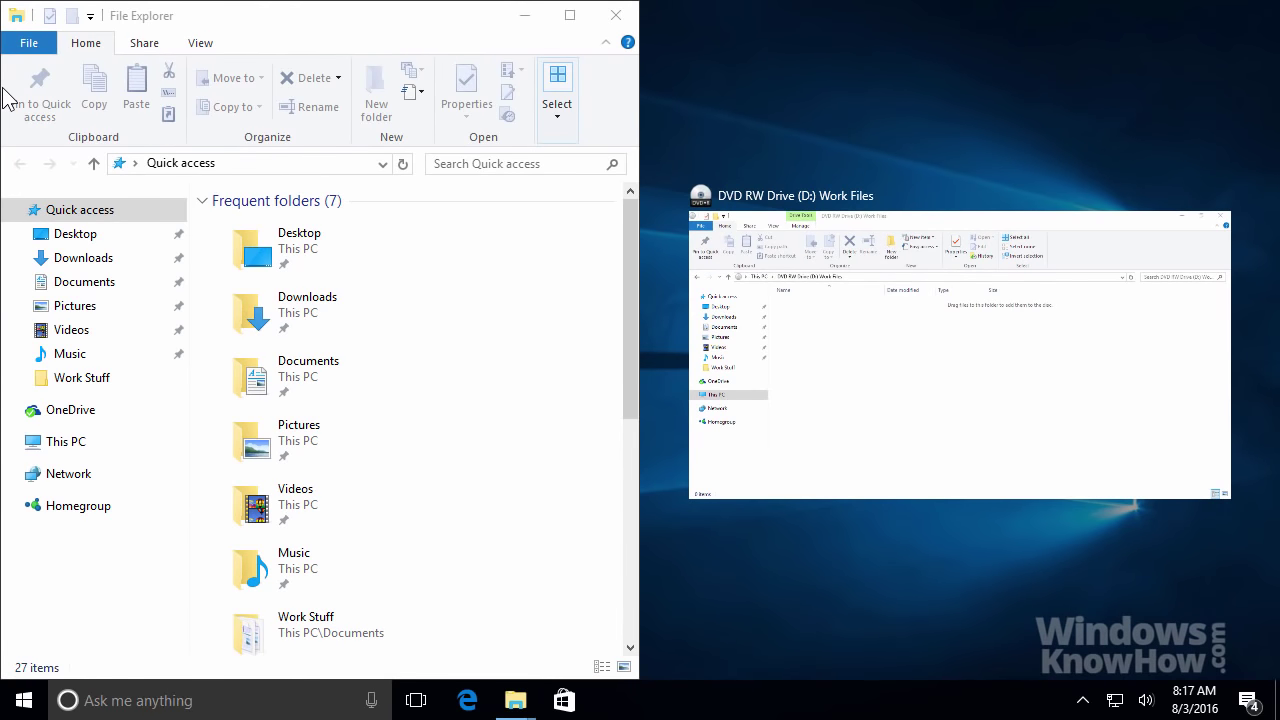
left_click(913, 334)
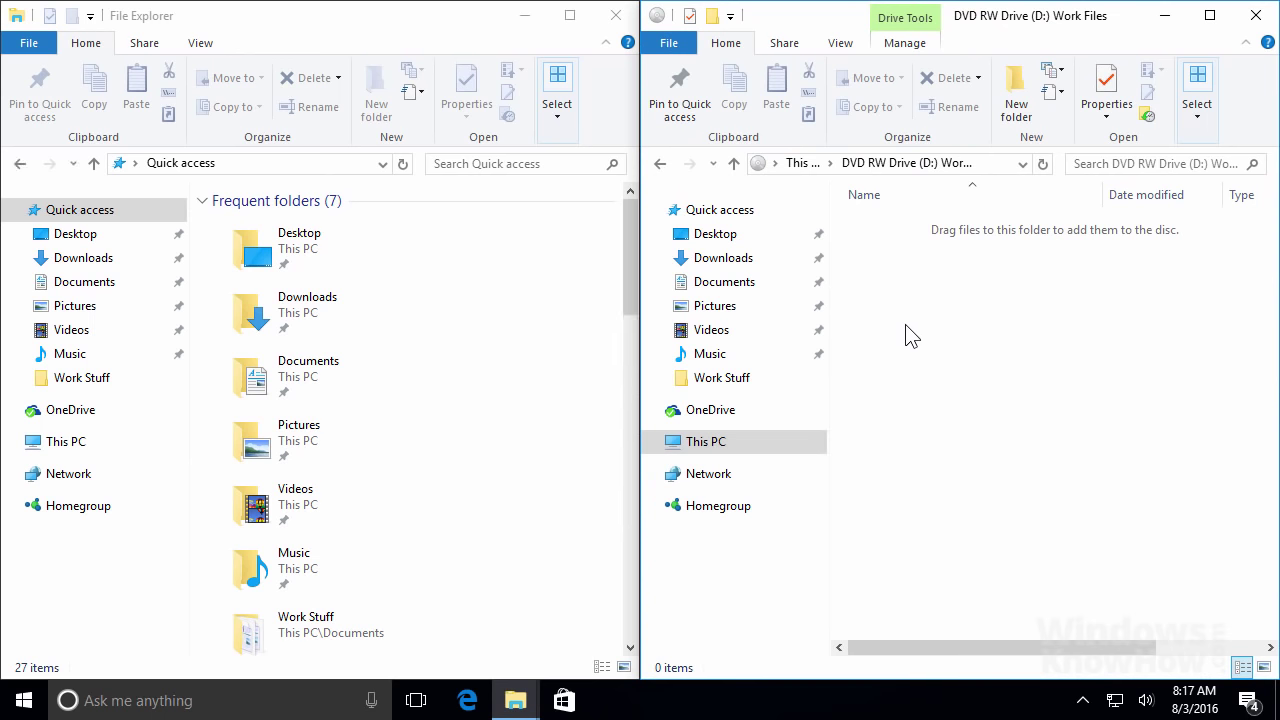
left_click(137, 291)
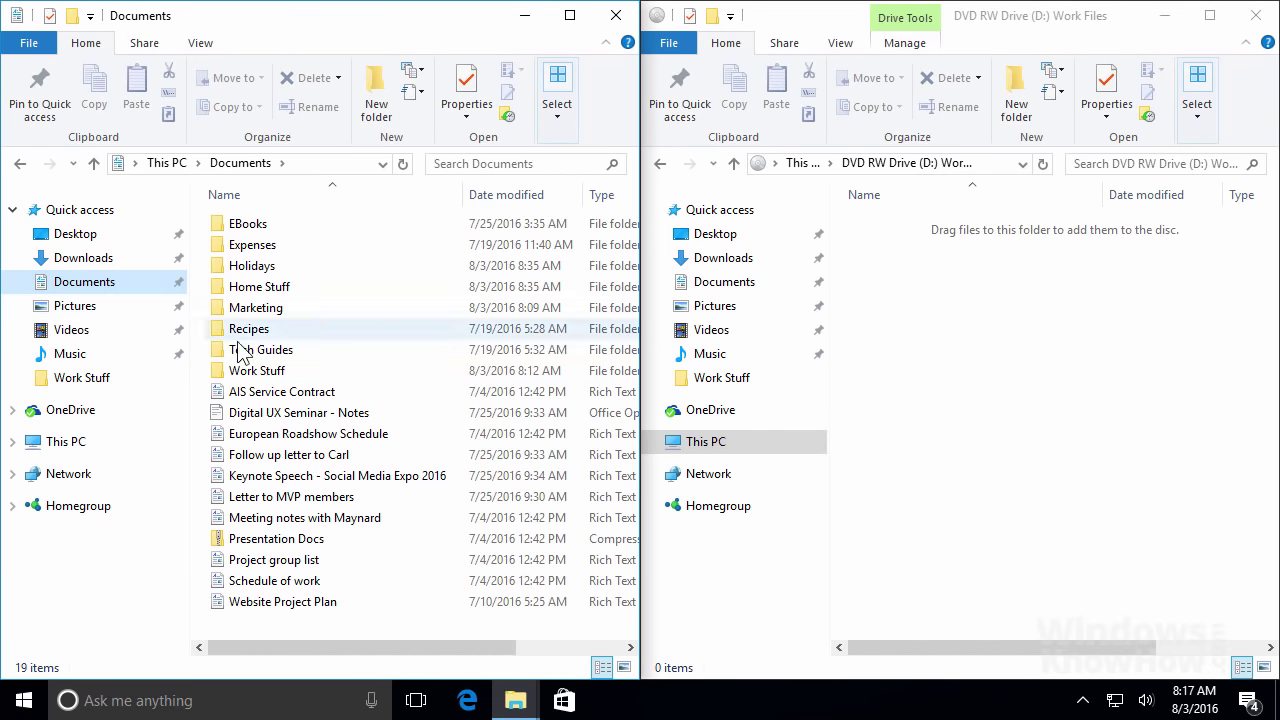
Select AIS Service Contract, Keynote Speech - Social Media Expo 2016, Presentation Docs and Schedule of work individually in Documents, and clear the selection.
left_click(316, 394)
left_click(314, 478, "ctrl")
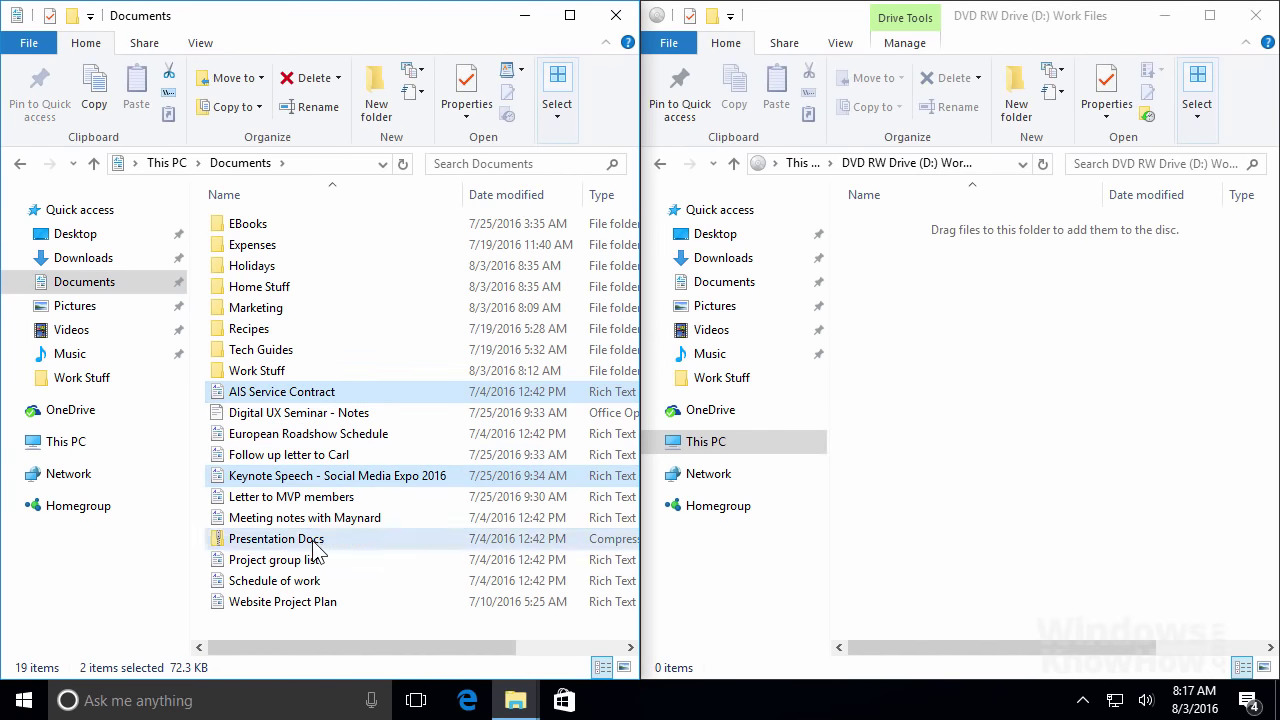
left_click(318, 540, "ctrl")
left_click(320, 582, "ctrl")
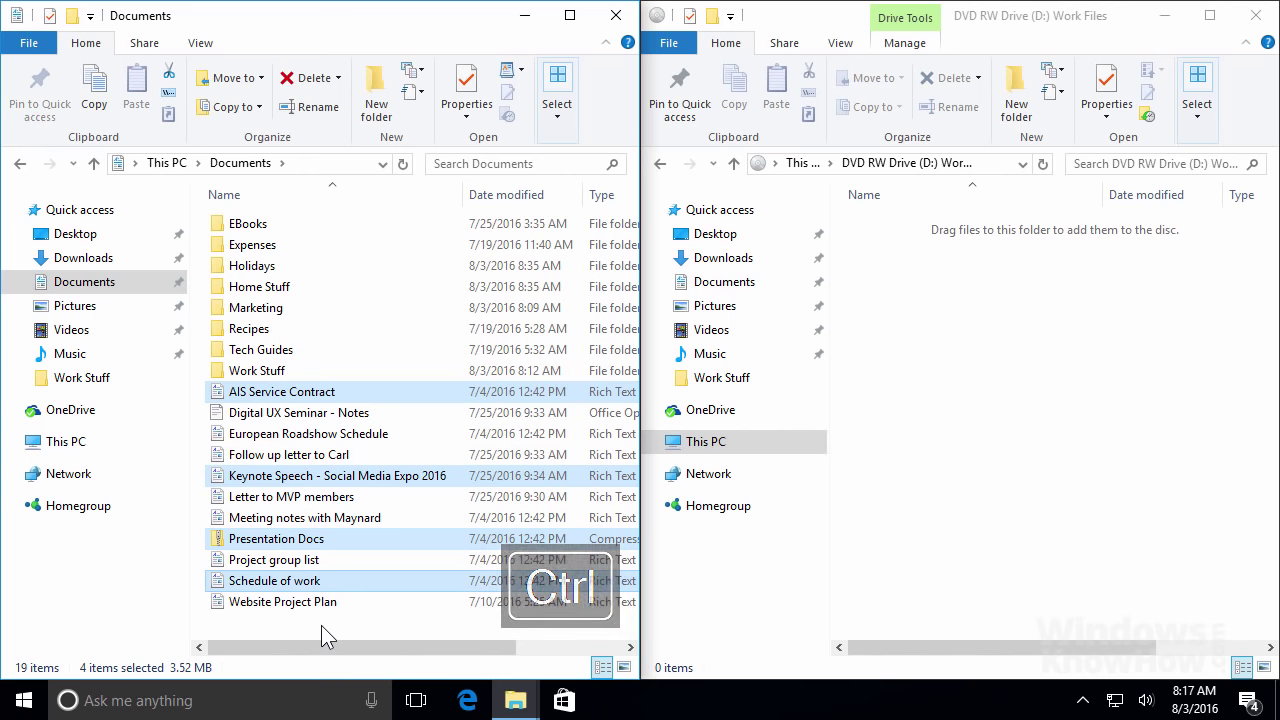
left_click(370, 582, "ctrl")
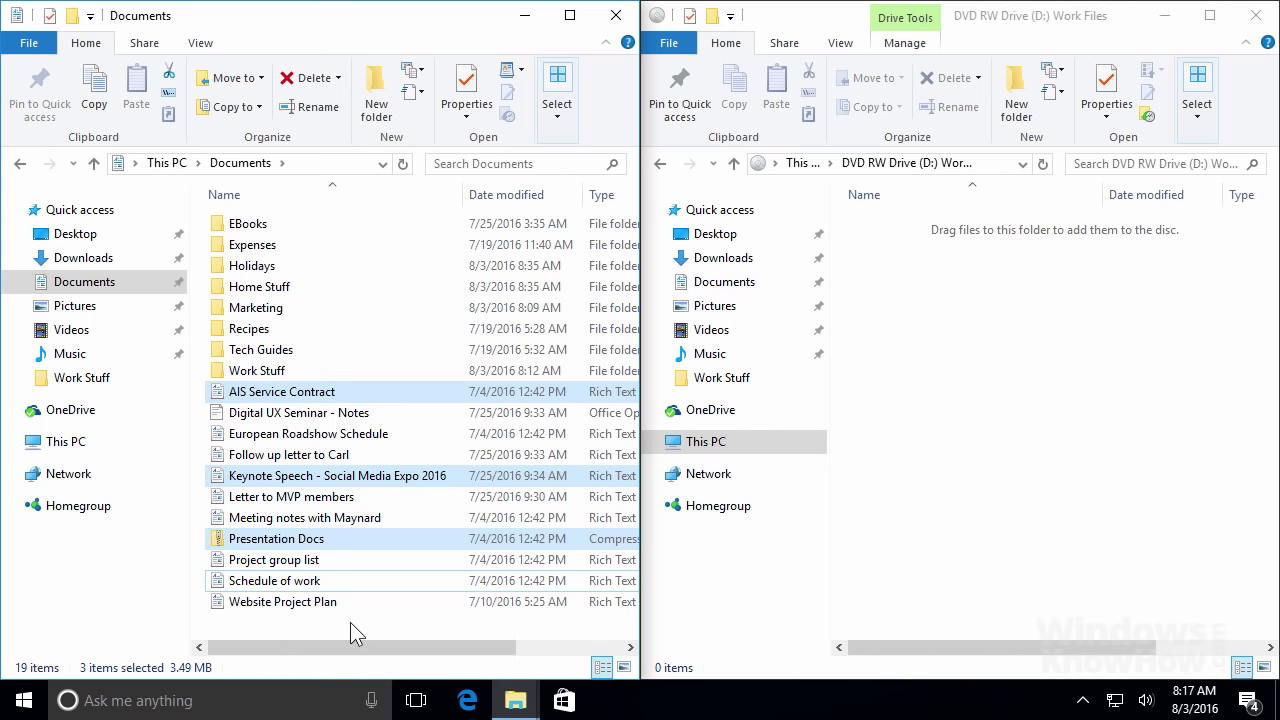
left_click(350, 622)
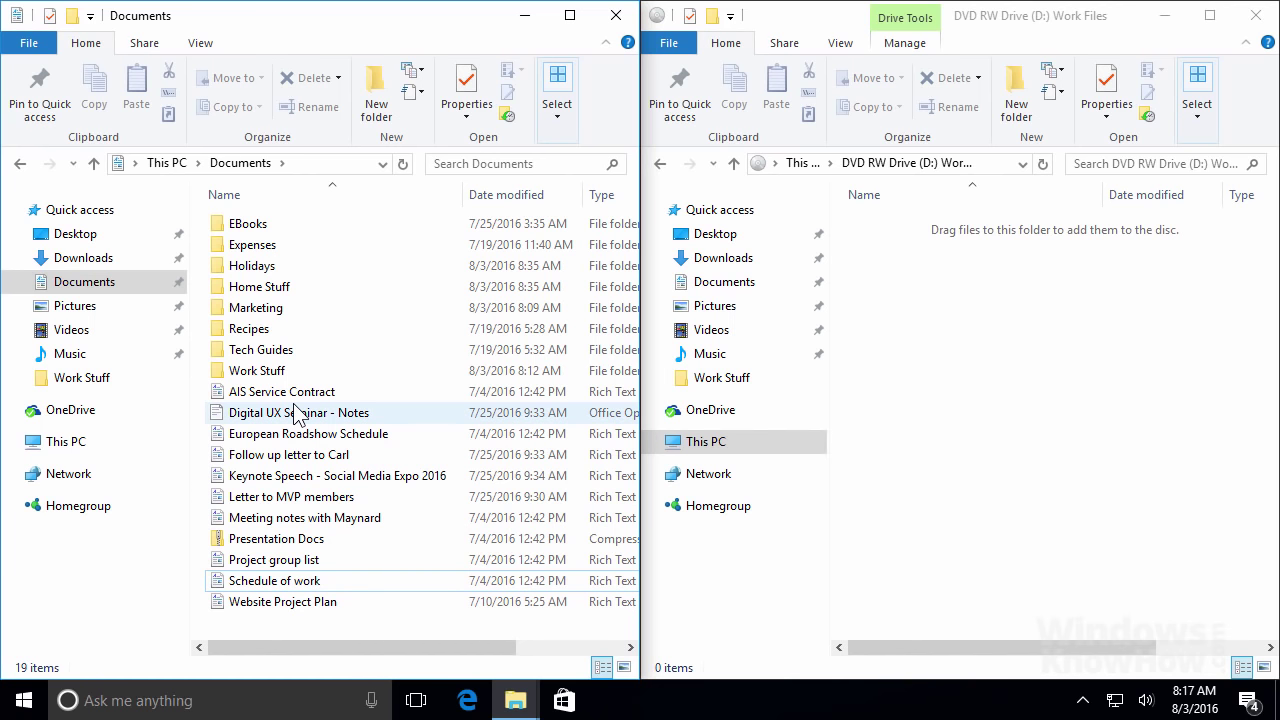
Select the continuous range of files from Digital UX Seminar - Notes through Project group list in Documents.
left_click(295, 412)
key("shift")
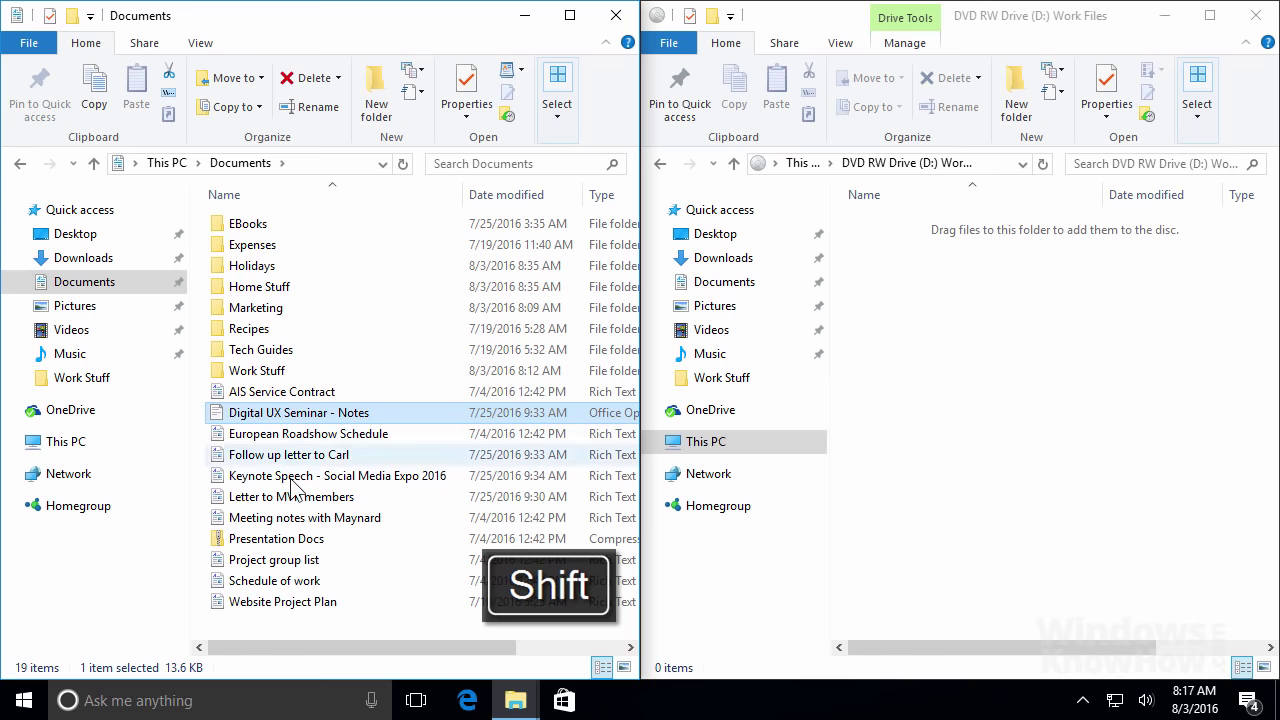
left_click(295, 561, "shift")
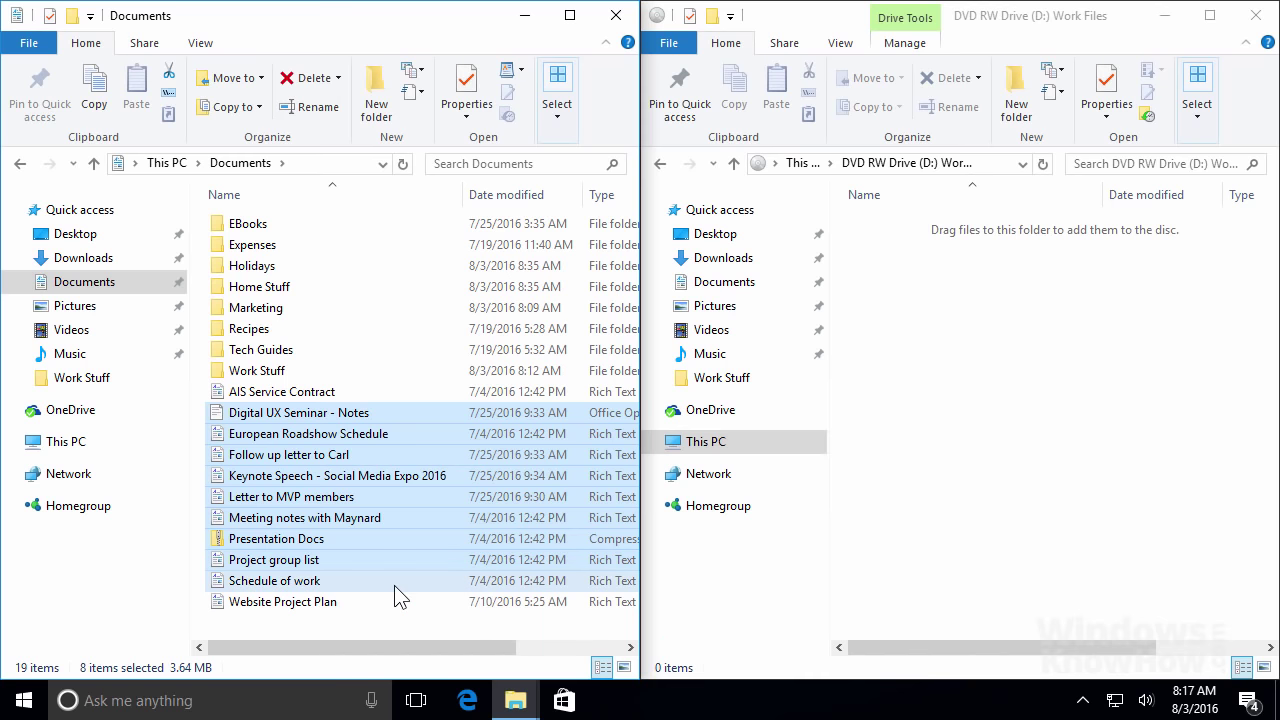
Copy the files from European Roadshow Schedule through Schedule of work from Documents to the Work Files disc.
left_click_drag(394, 585, 278, 440)
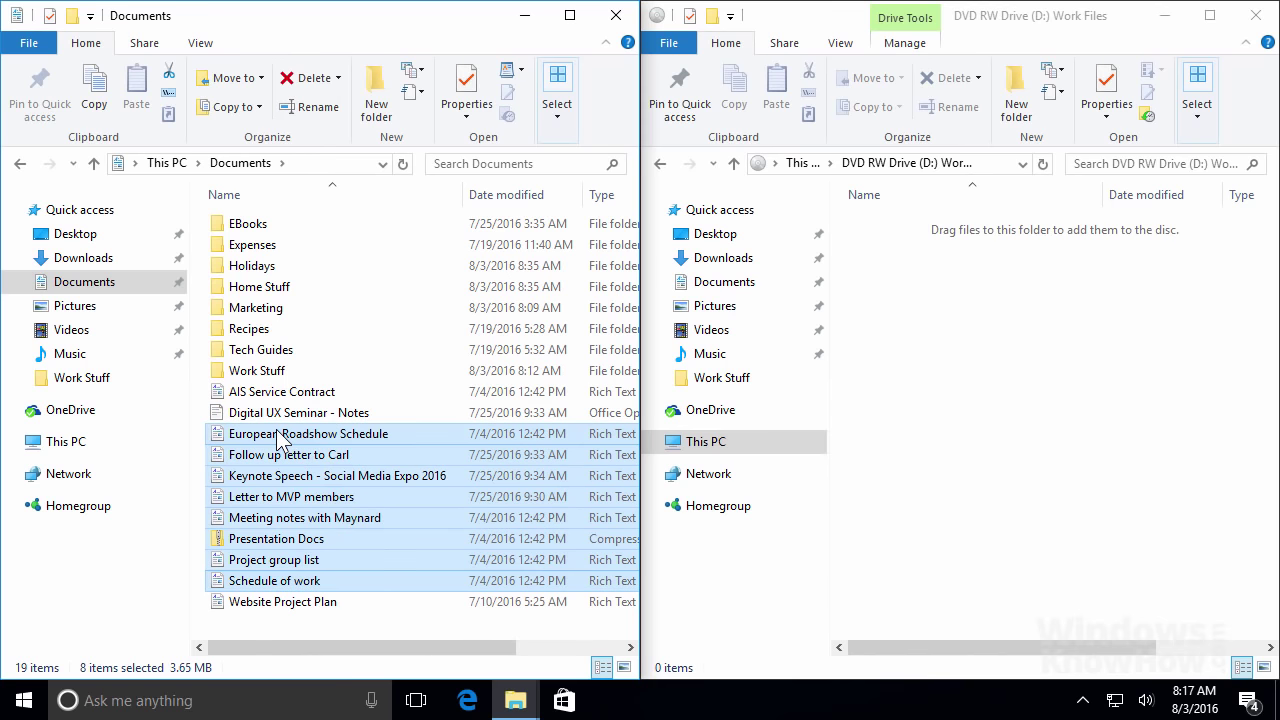
left_click_drag(278, 433, 1049, 453)
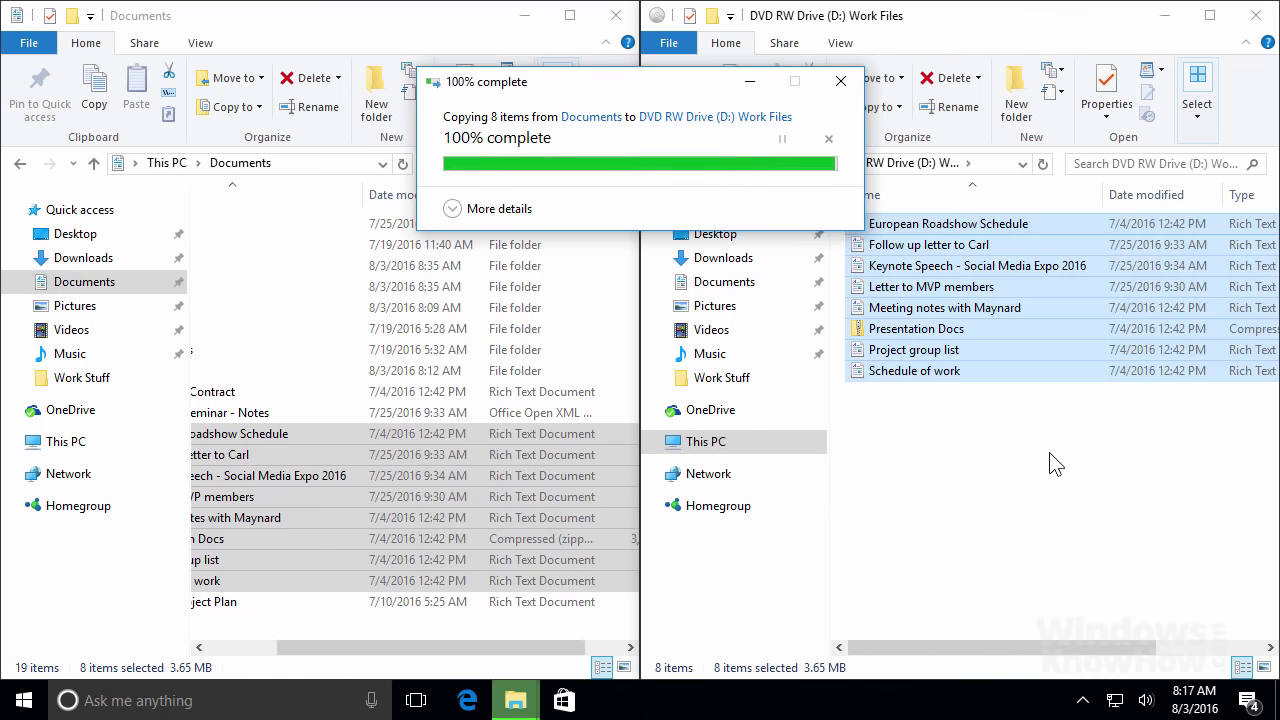
Send the Work Stuff folder from Documents to the Work Files disc in DVD drive D:.
left_click_drag(378, 639, 262, 638)
right_click(262, 371)
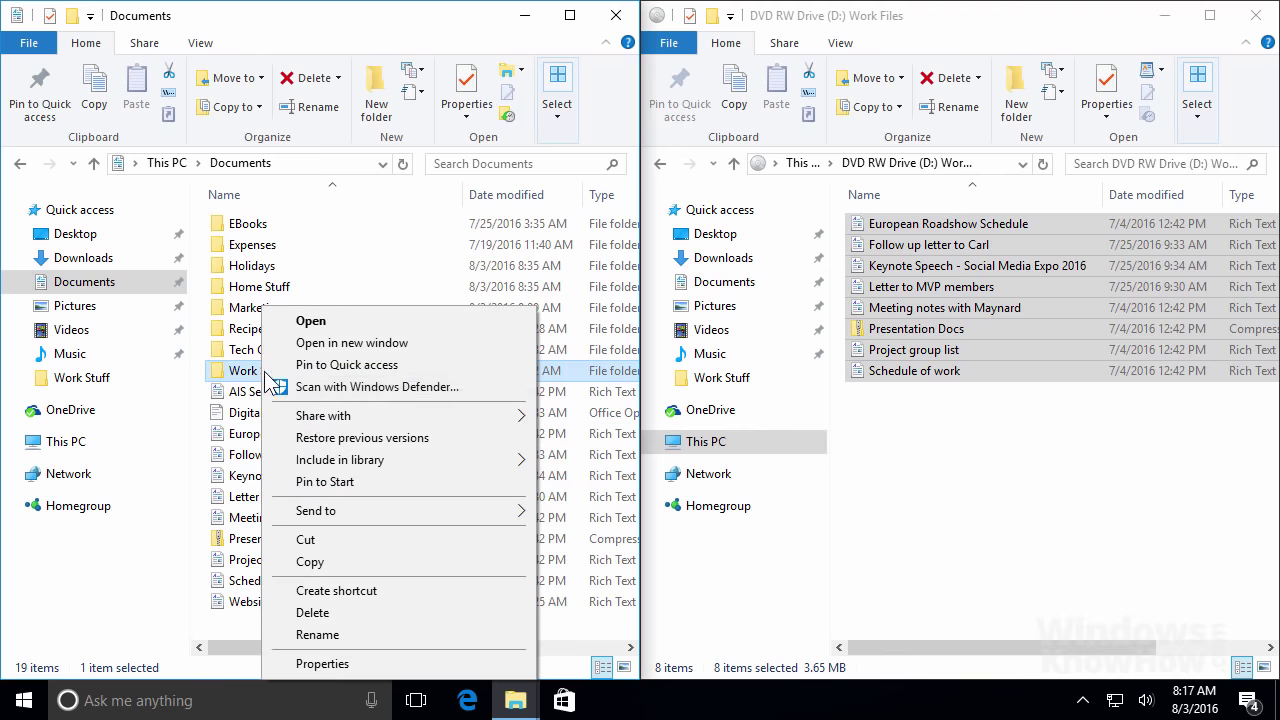
mouse_move(430, 509)
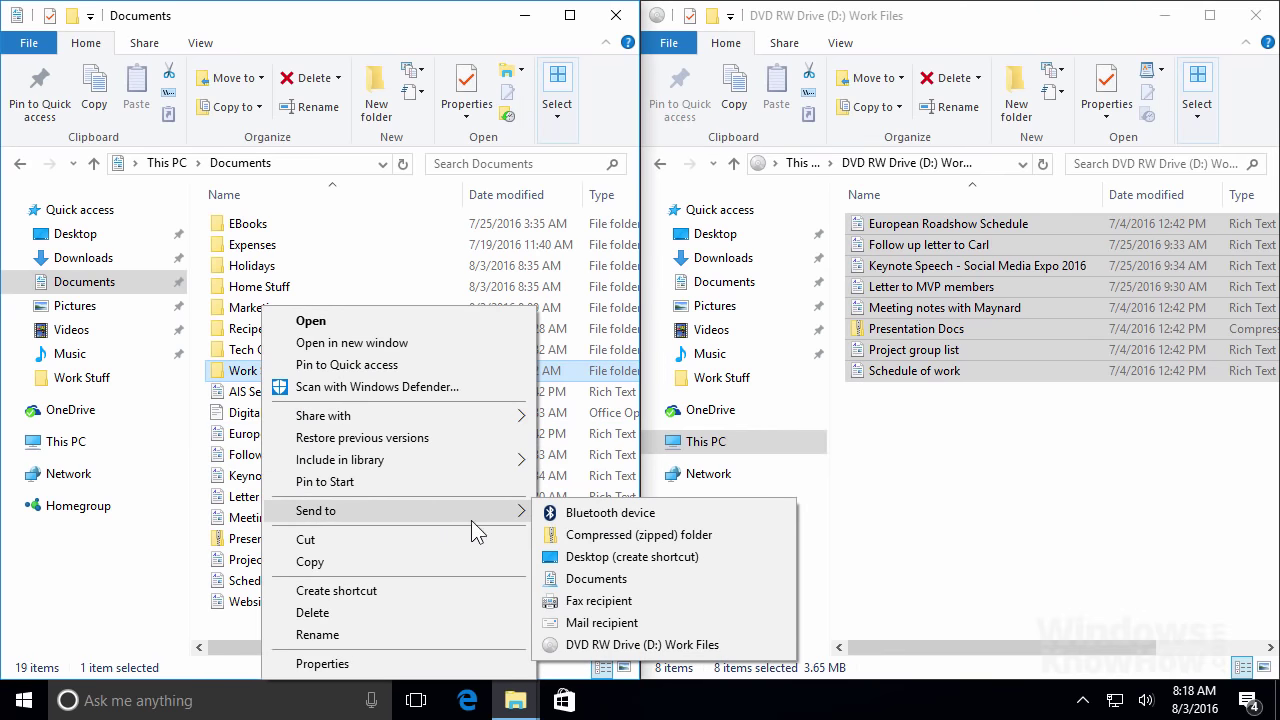
left_click(763, 651)
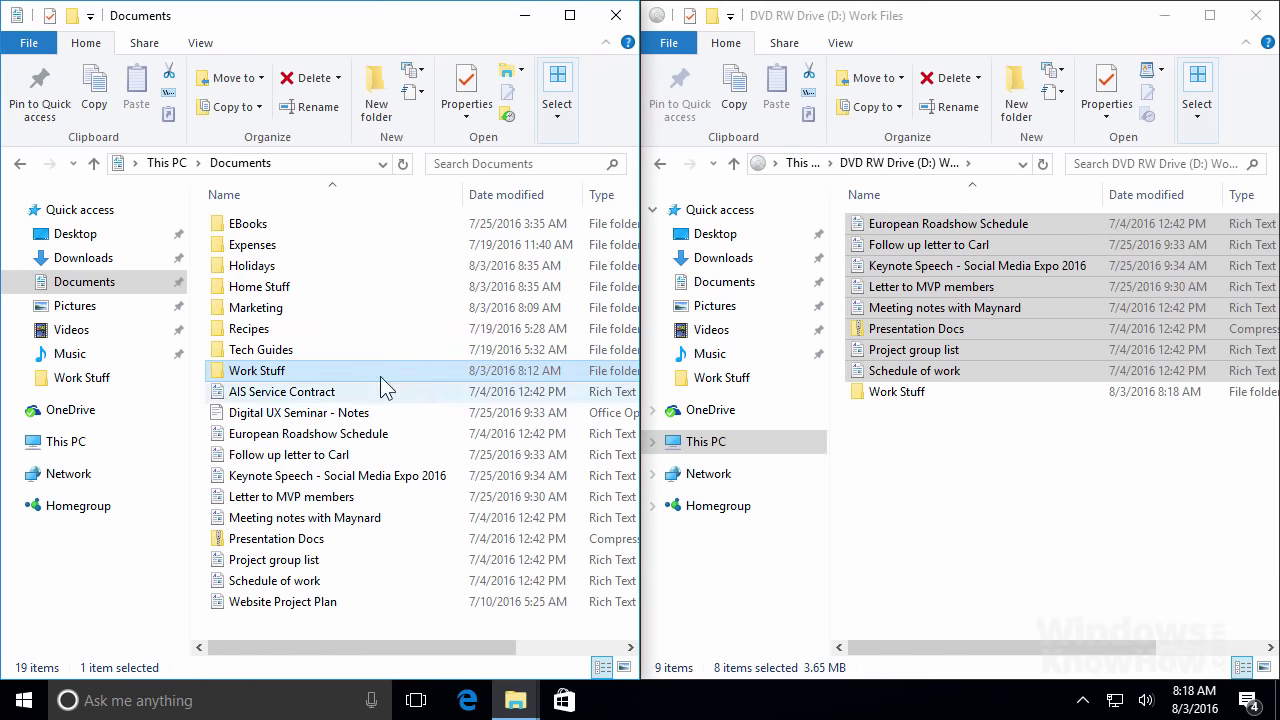
Burn the Marketing folder from Documents to the Work Files disc.
left_click(283, 310)
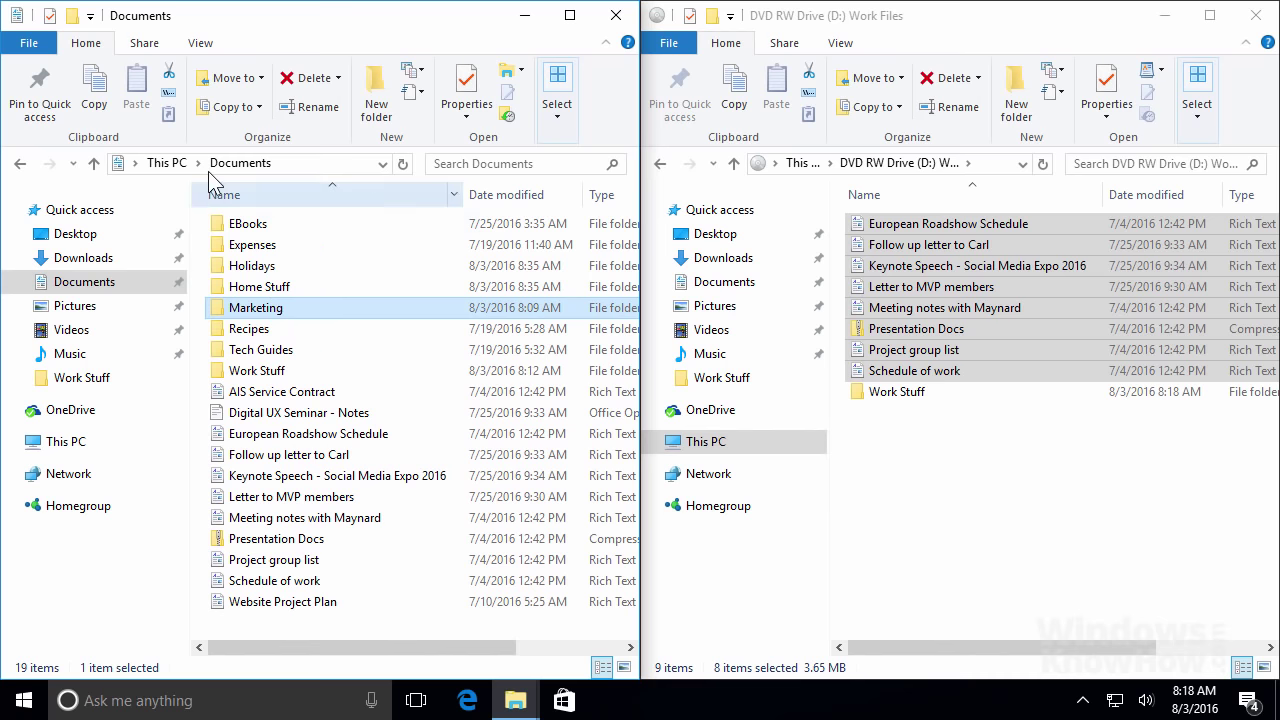
left_click(144, 45)
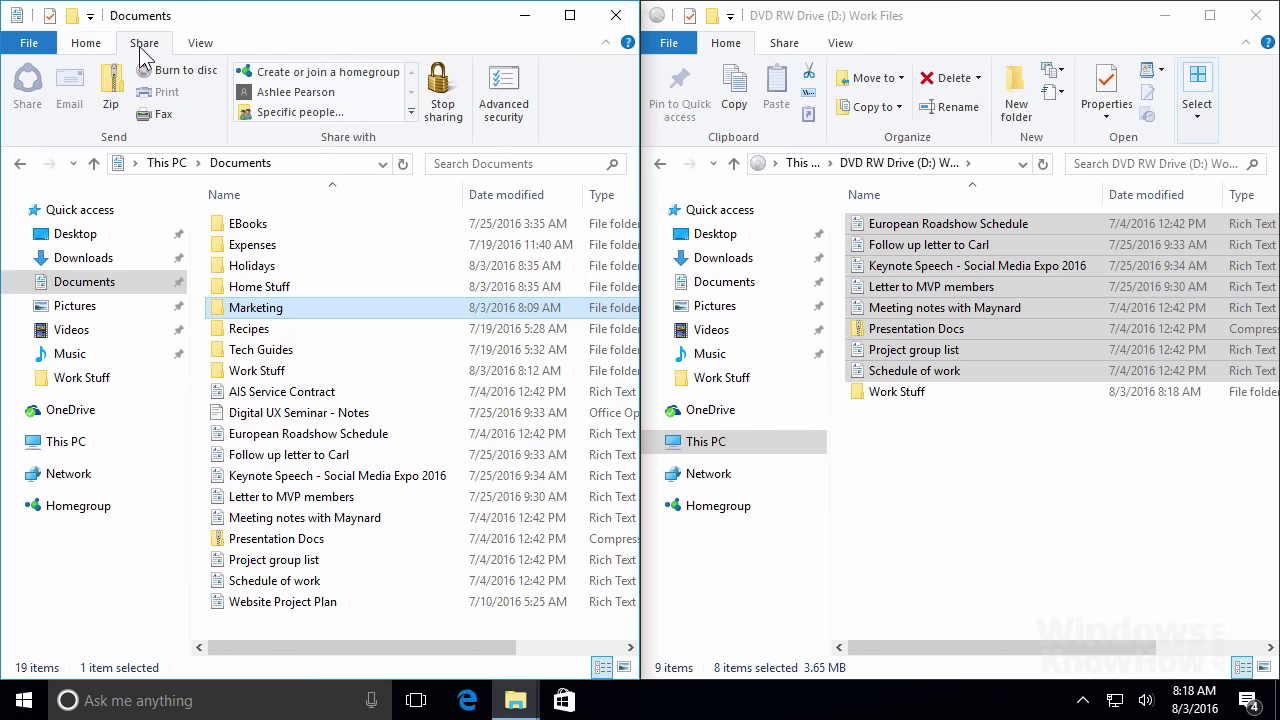
left_click(172, 85)
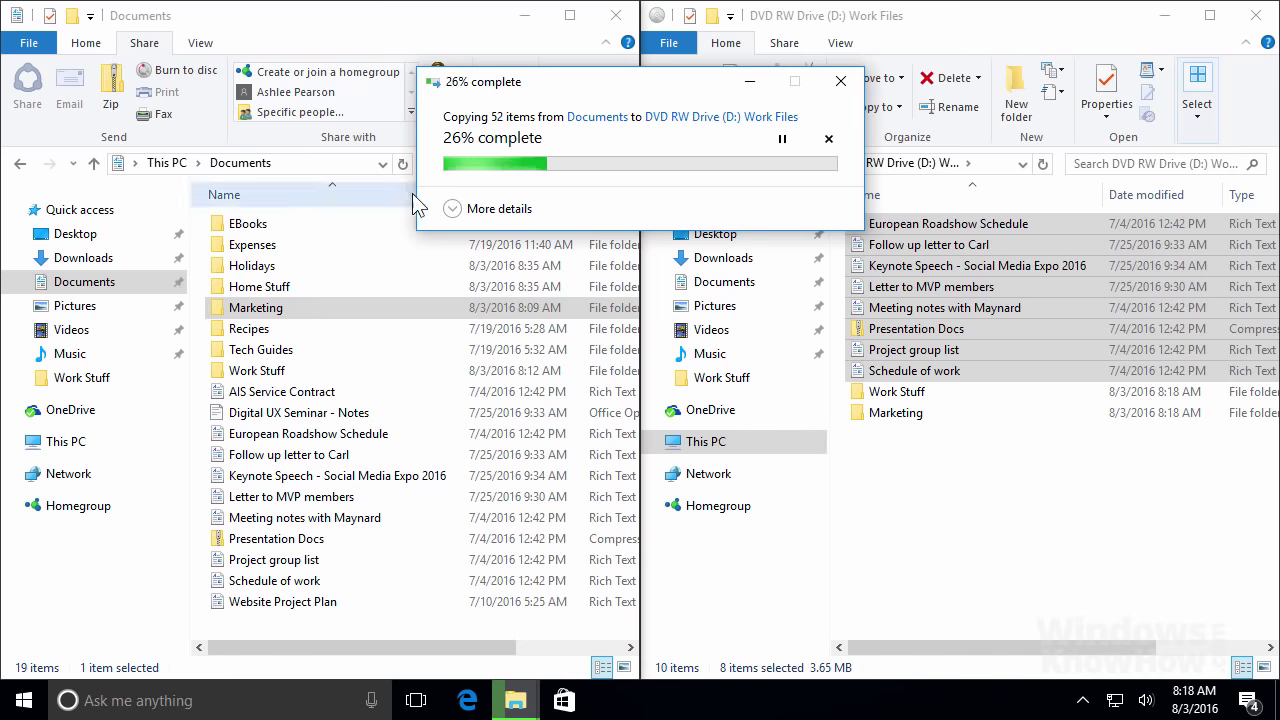
Show the detailed progress of the disc copy operation, and pause and resume the copying.
left_click(452, 208)
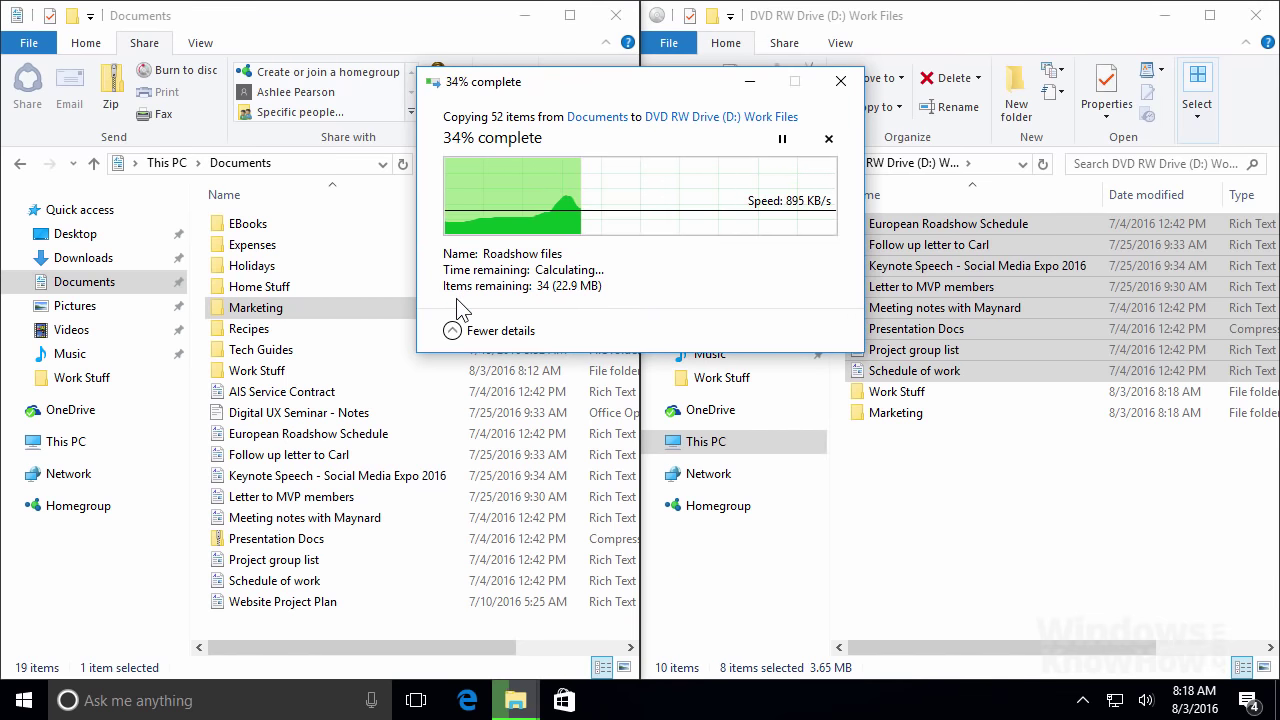
left_click(783, 142)
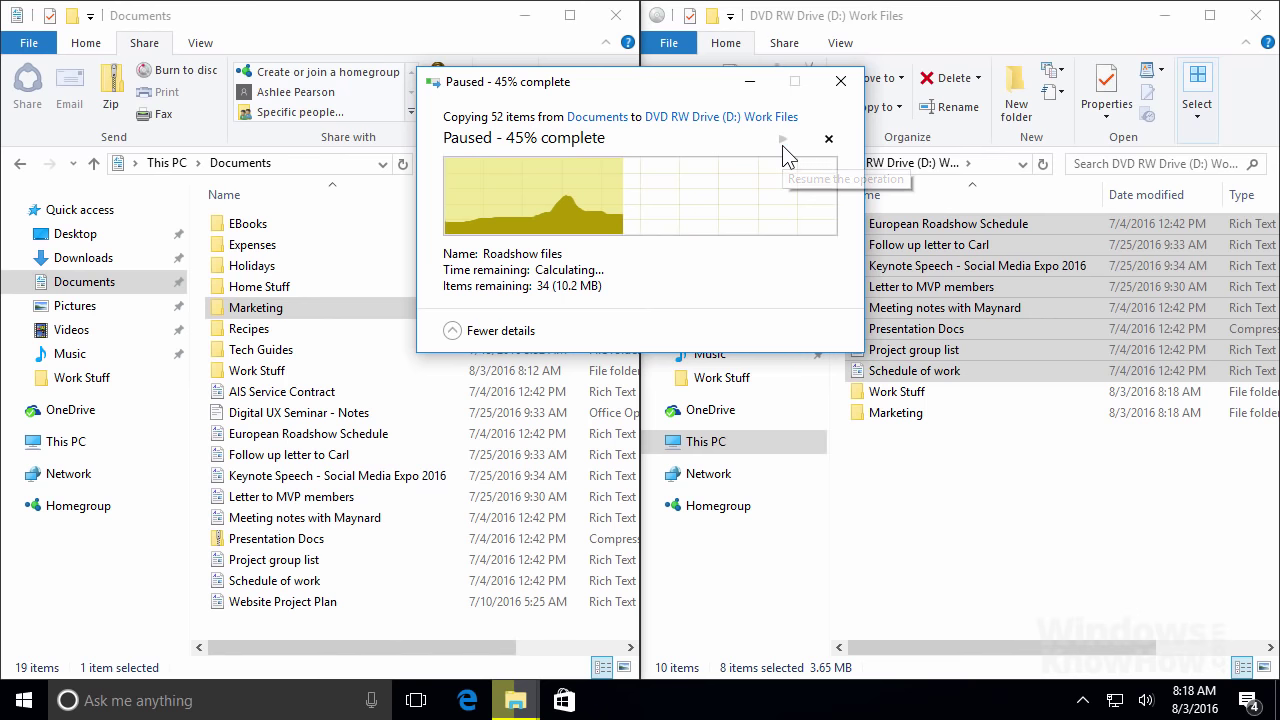
left_click(783, 140)
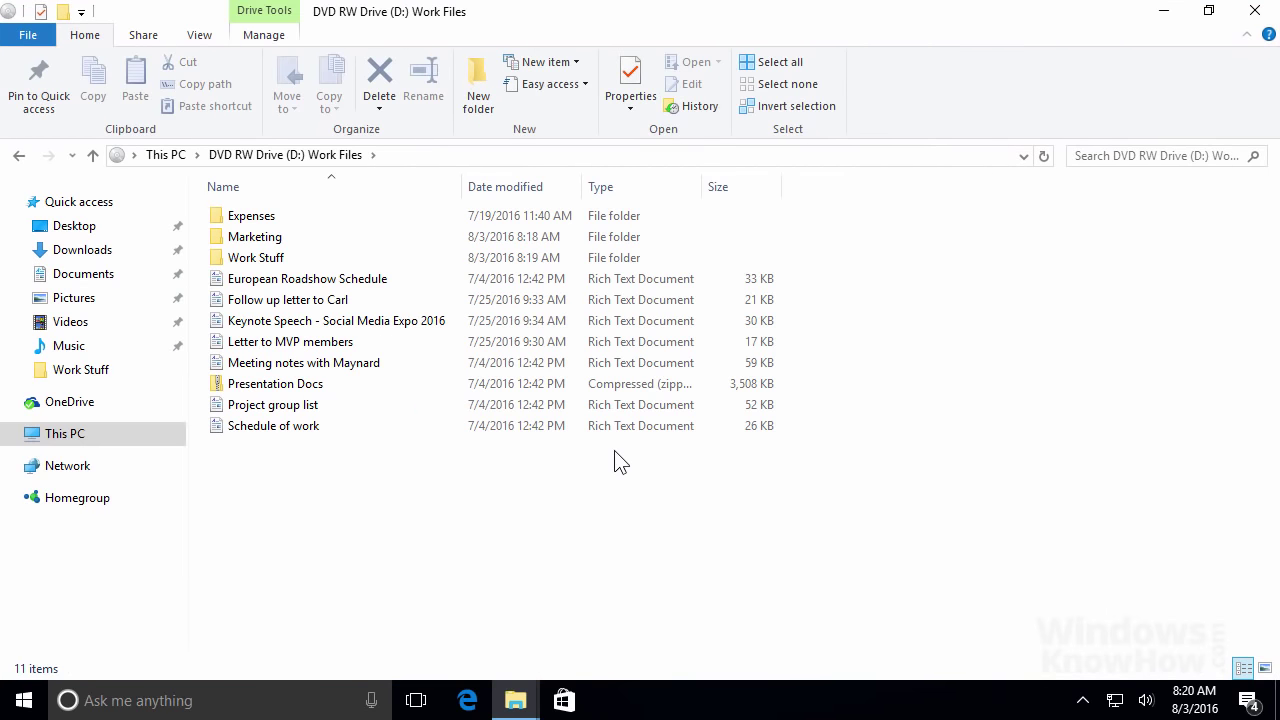
Eject the Work Files disc from DVD drive D: under This PC.
left_click(138, 445)
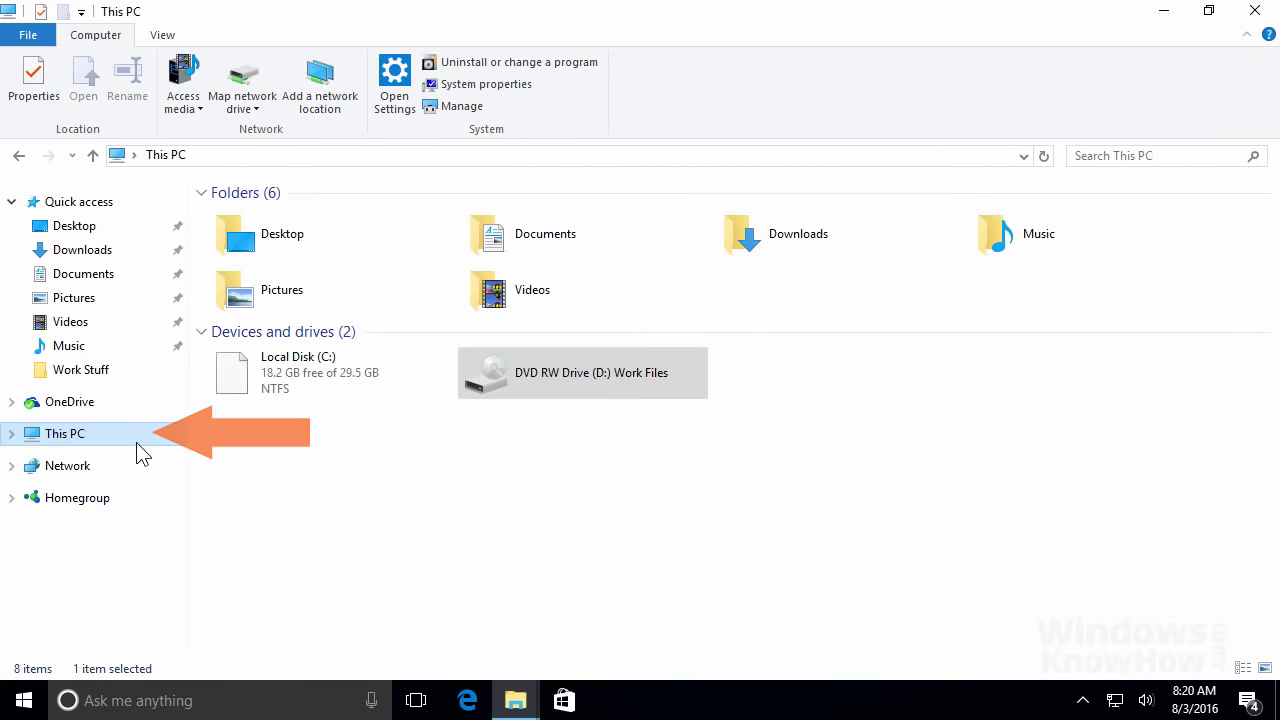
right_click(570, 382)
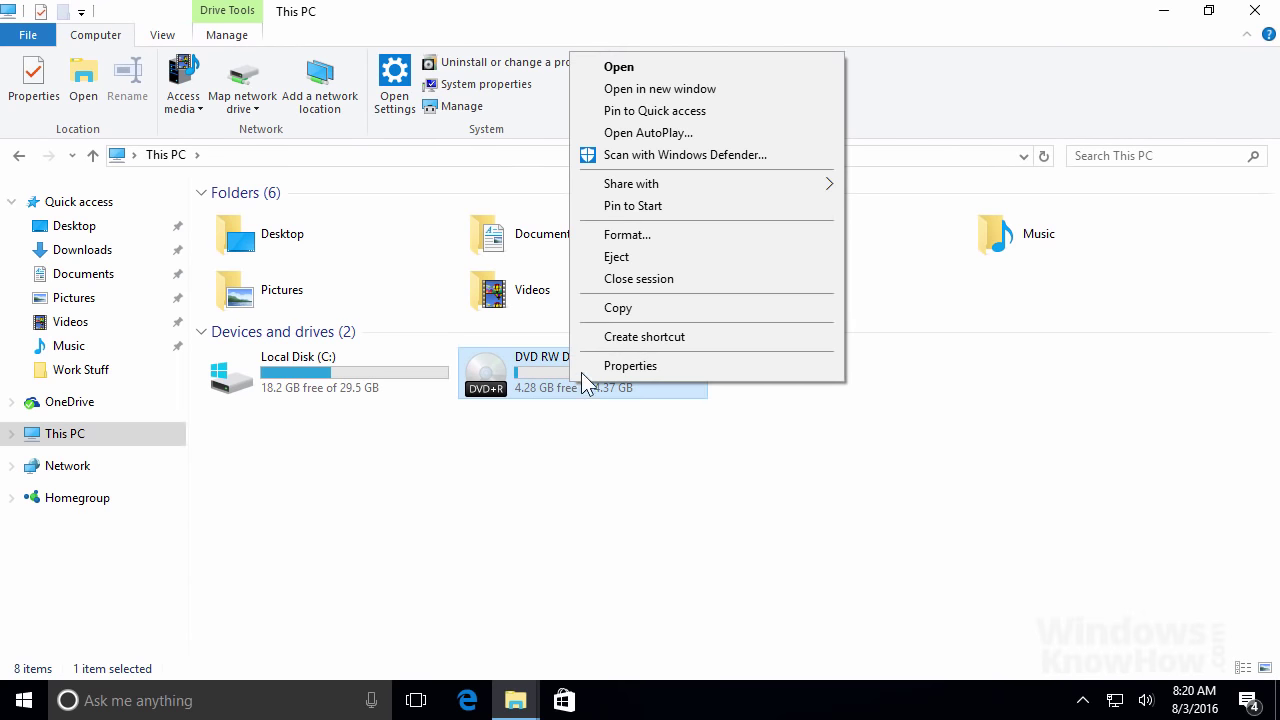
left_click(661, 256)
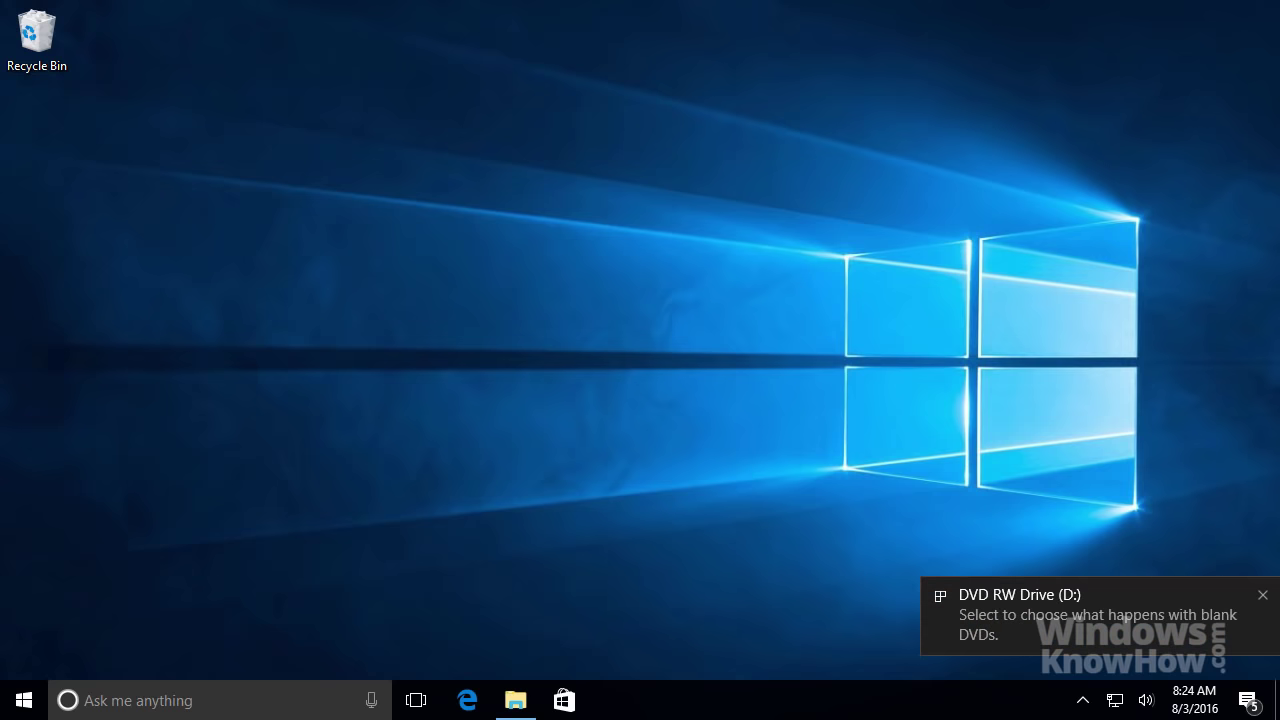
Prepare the blank DVD in drive D: for burning with the title Cool Videos and the With a CD/DVD player format.
left_click(991, 604)
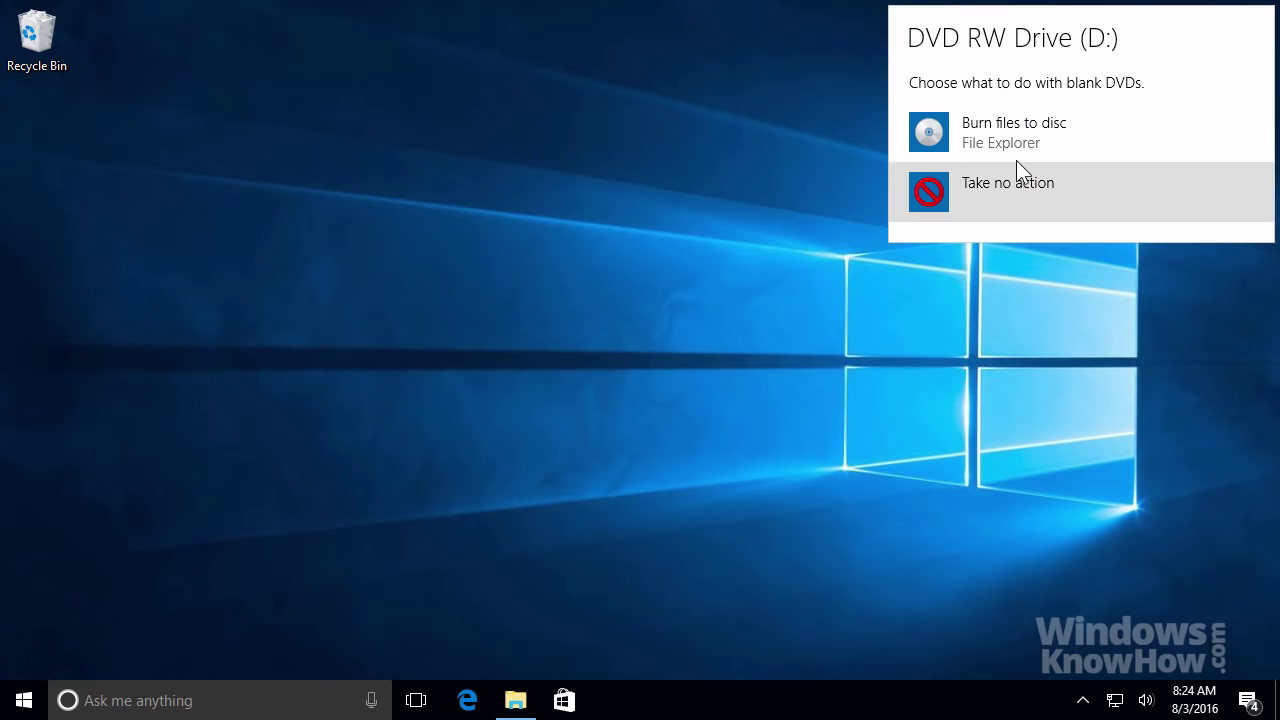
left_click(1014, 130)
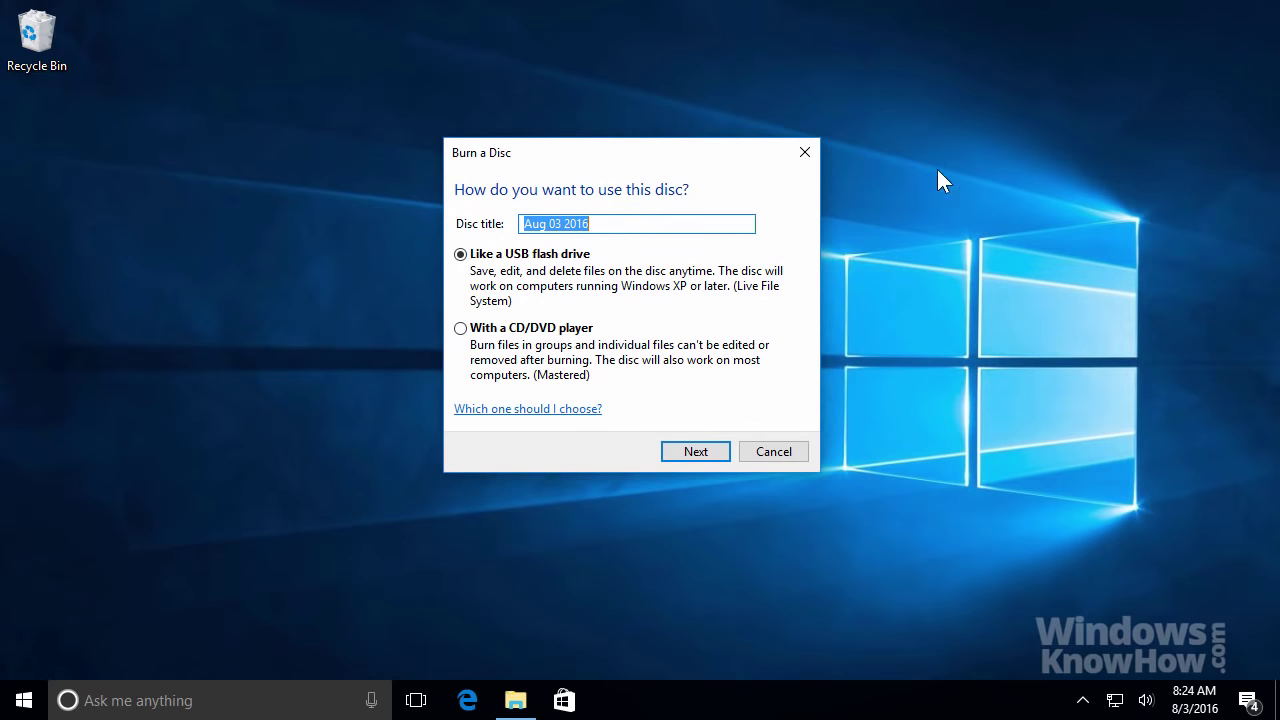
key("BackSpace")
type("Cool Vid")
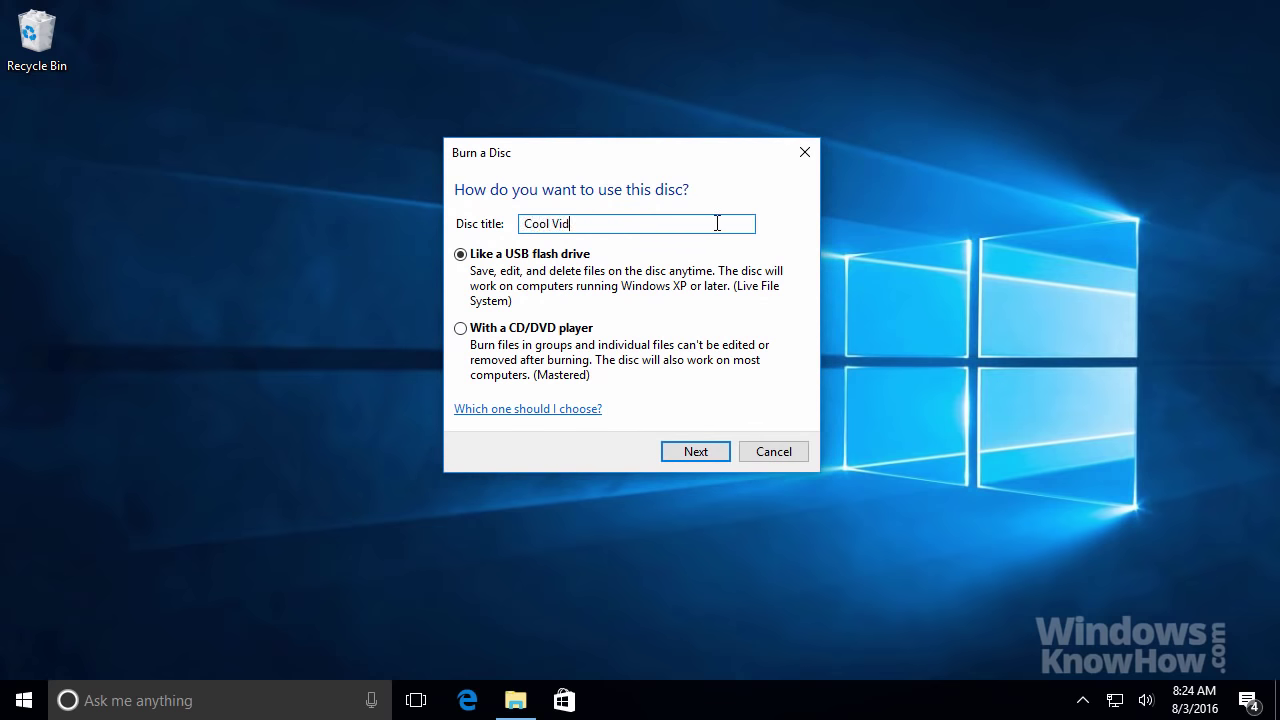
type("eos")
left_click(500, 333)
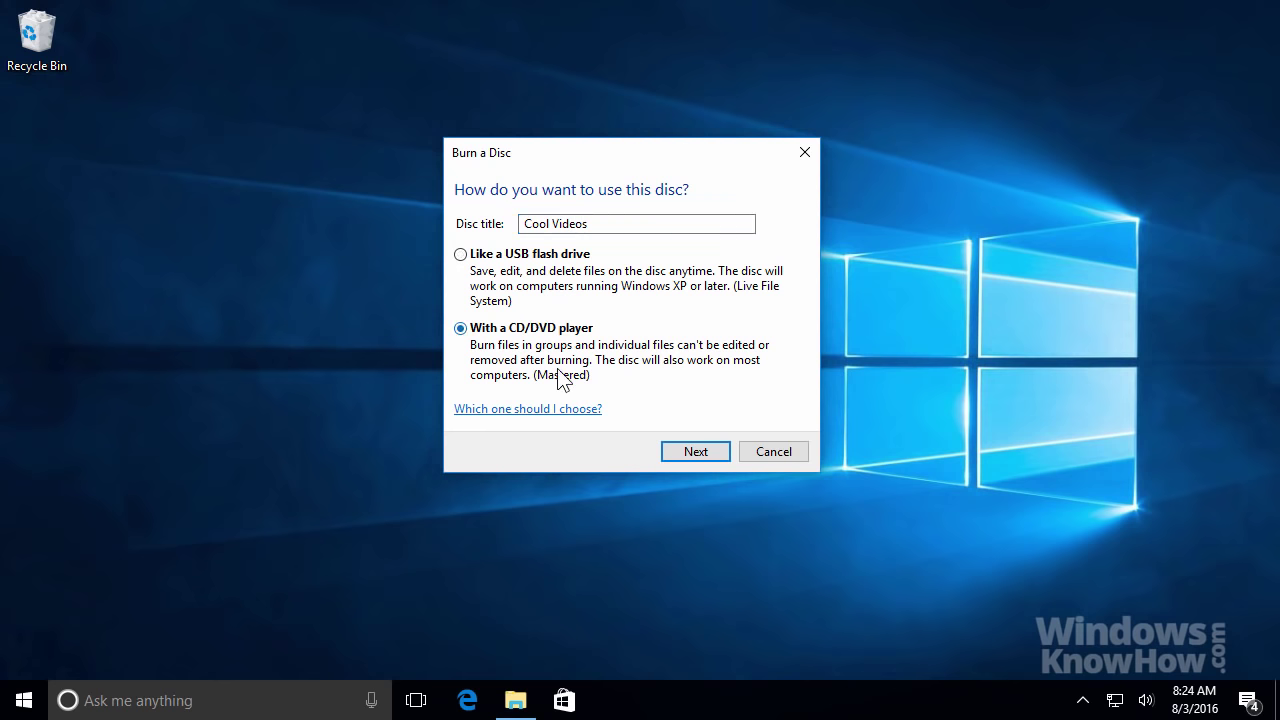
left_click(695, 451)
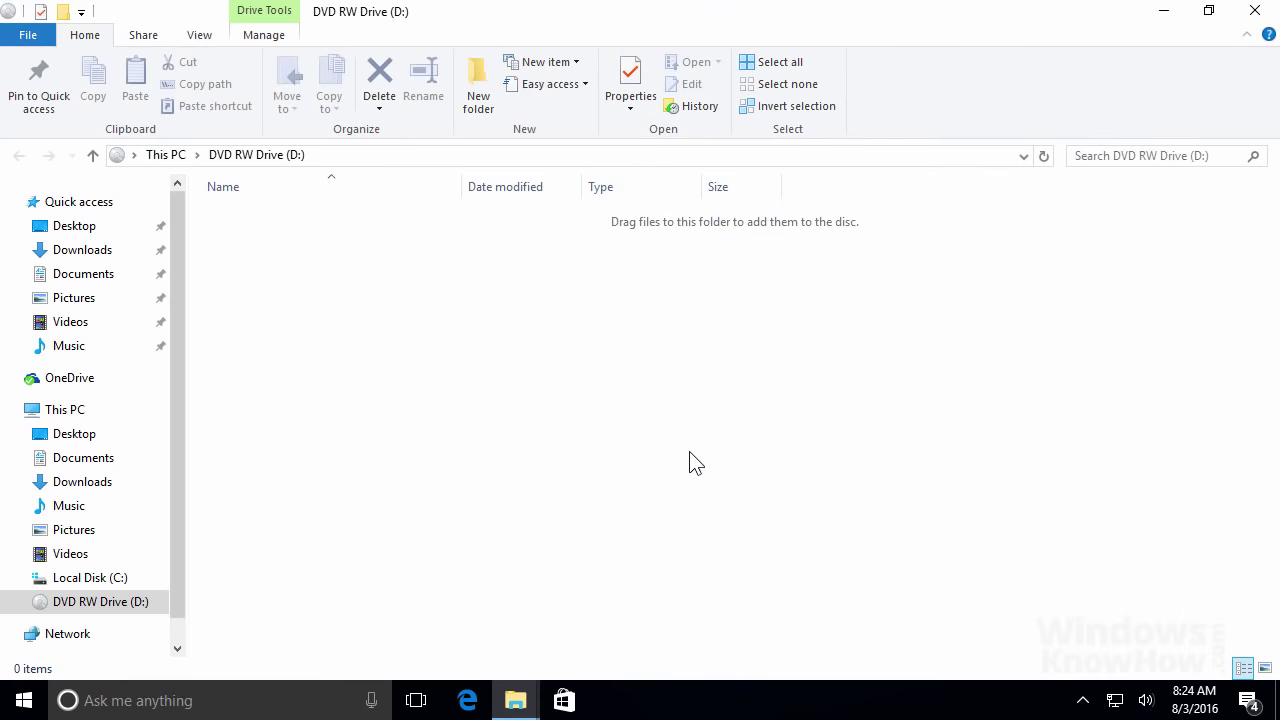
Arrange the DVD RW Drive (D:) window and the other File Explorer window side by side.
double_click(705, 14)
left_click_drag(709, 24, 1278, 130)
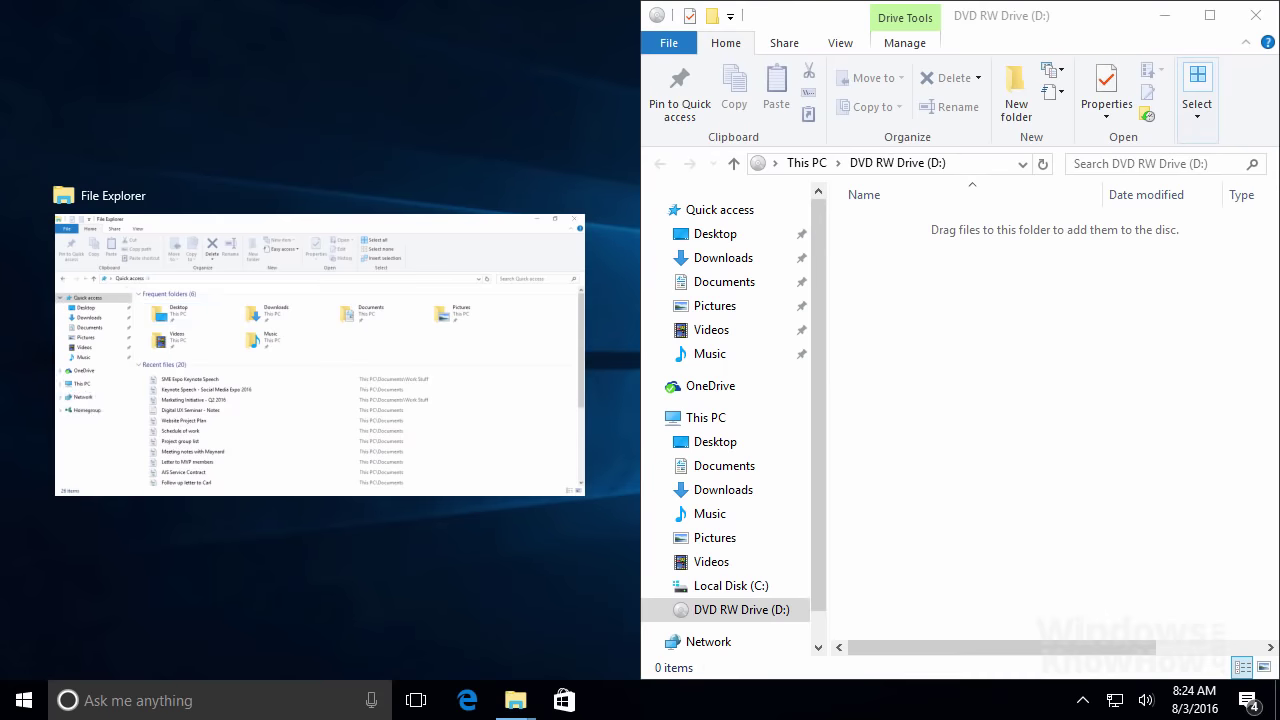
left_click(512, 388)
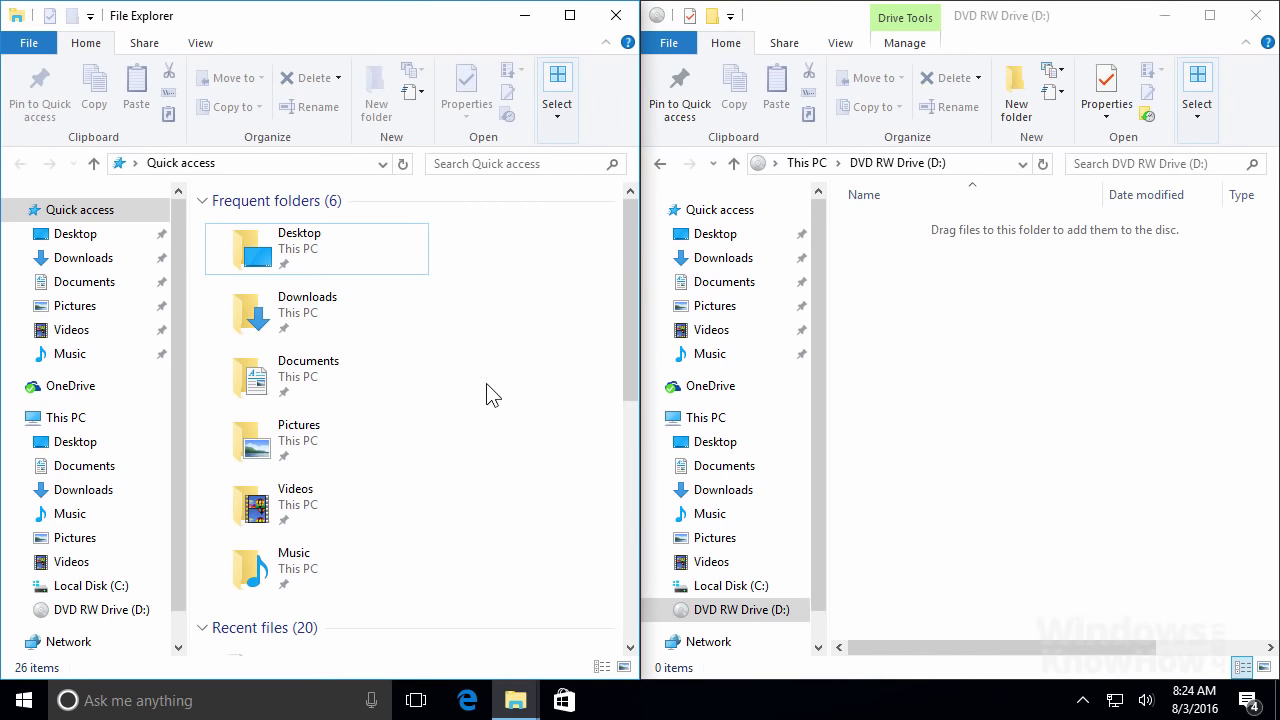
Add all the videos in the Videos folder to the files waiting on DVD RW Drive (D:).
left_click(110, 332)
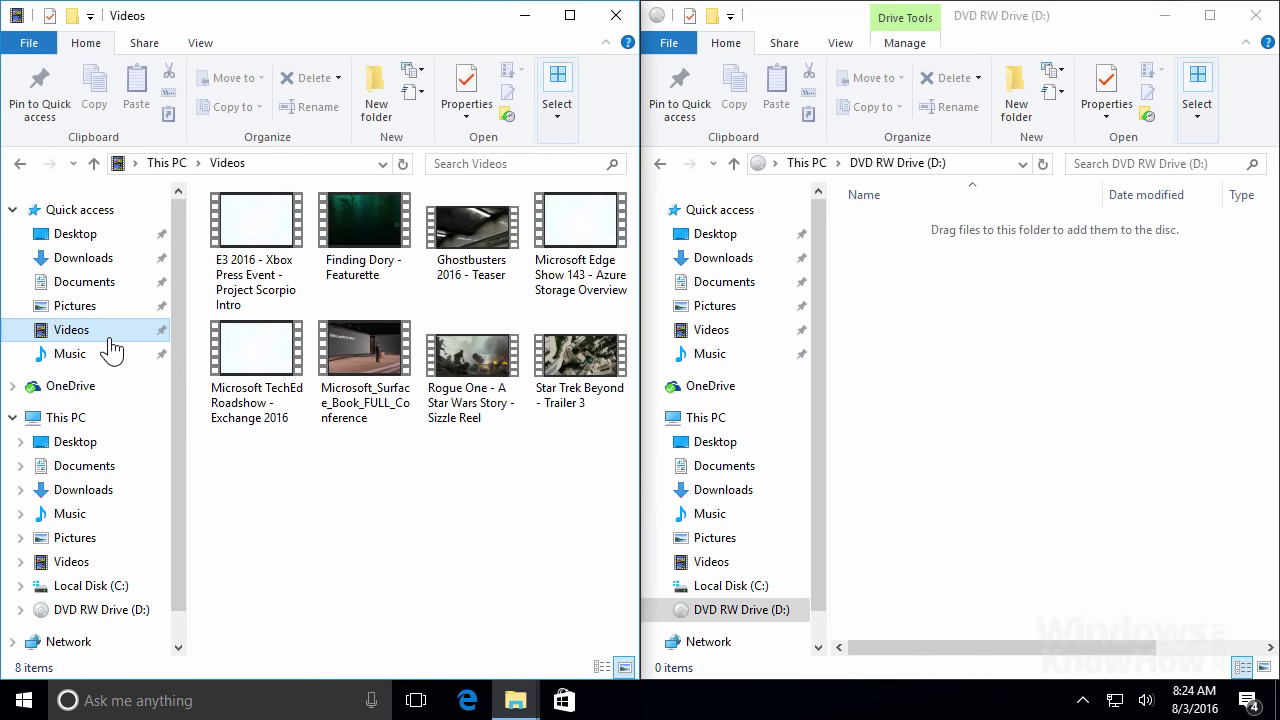
left_click(265, 255)
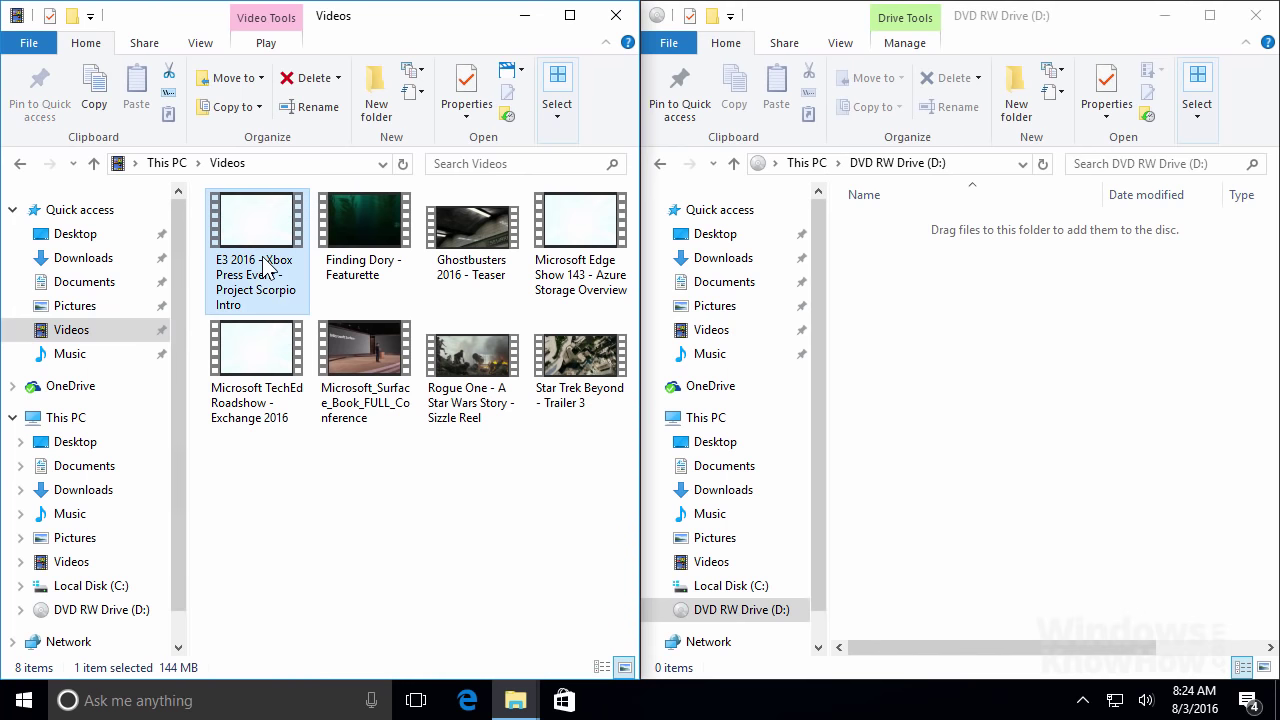
left_click(582, 378, "shift")
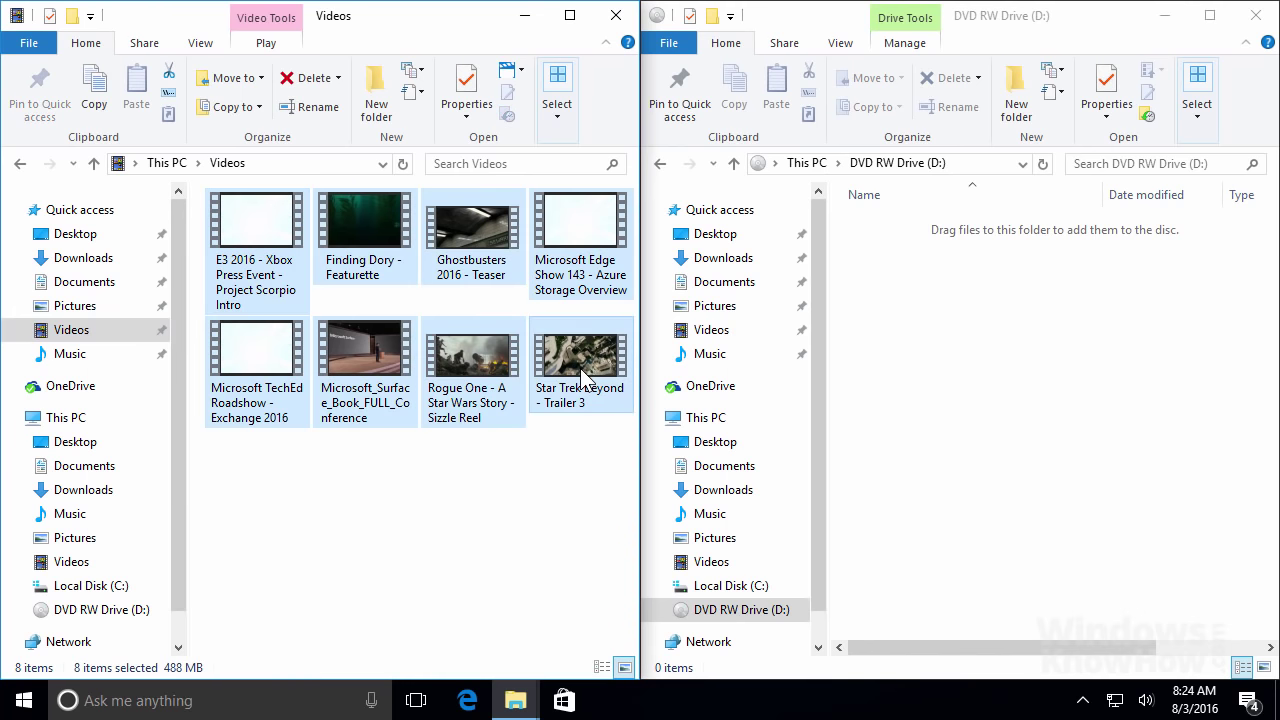
left_click_drag(582, 378, 1058, 394)
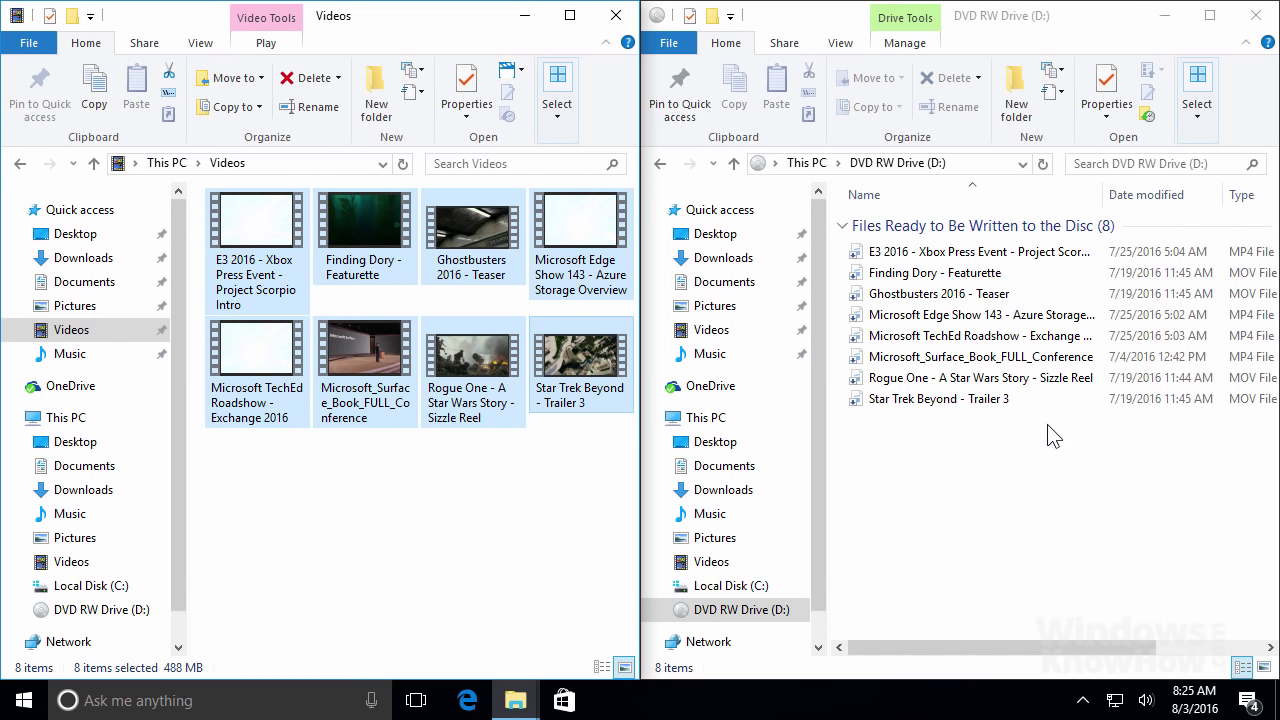
Burn the waiting video files to the Cool Videos disc at 16x recording speed, and close the burning wizard when done.
left_click(1210, 18)
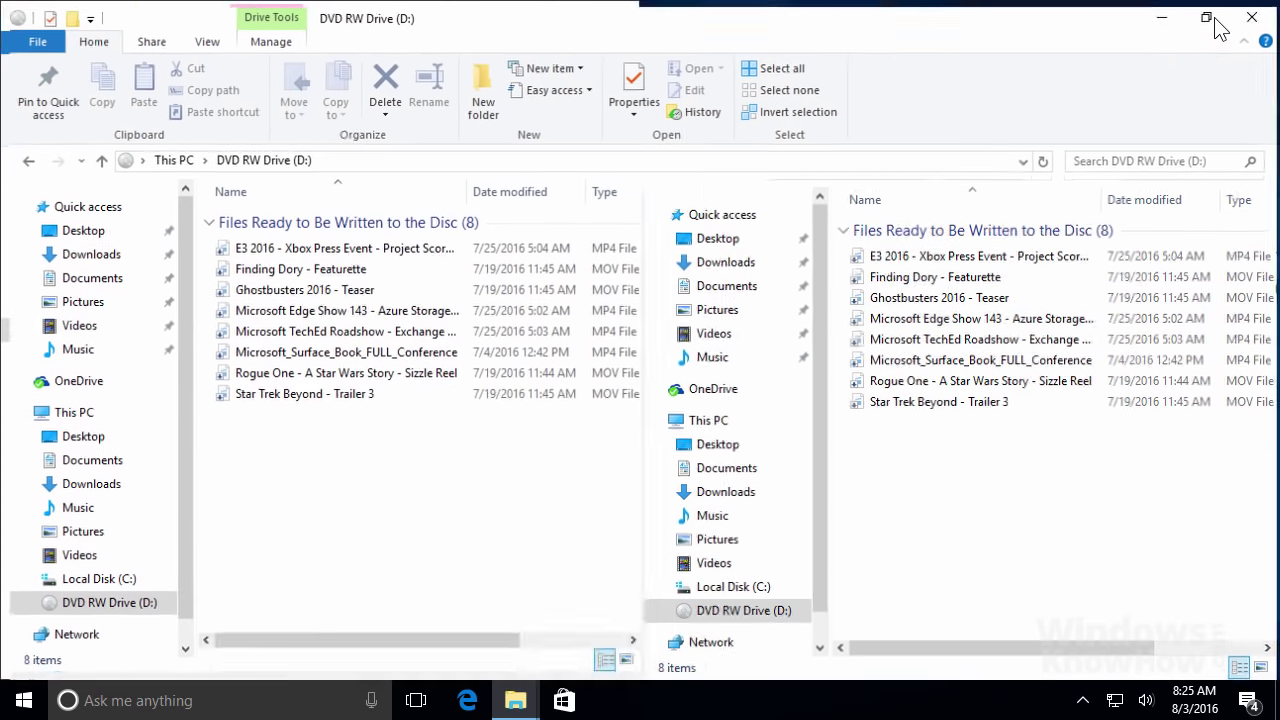
left_click(266, 36)
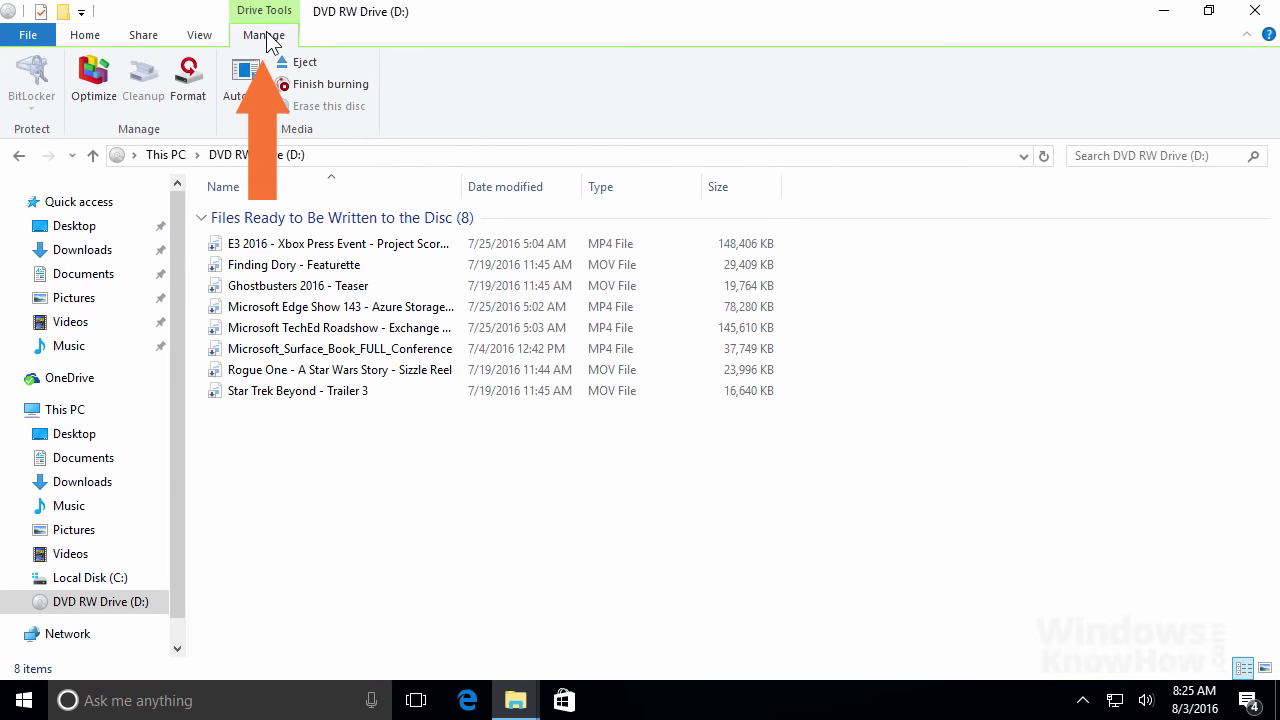
left_click(344, 88)
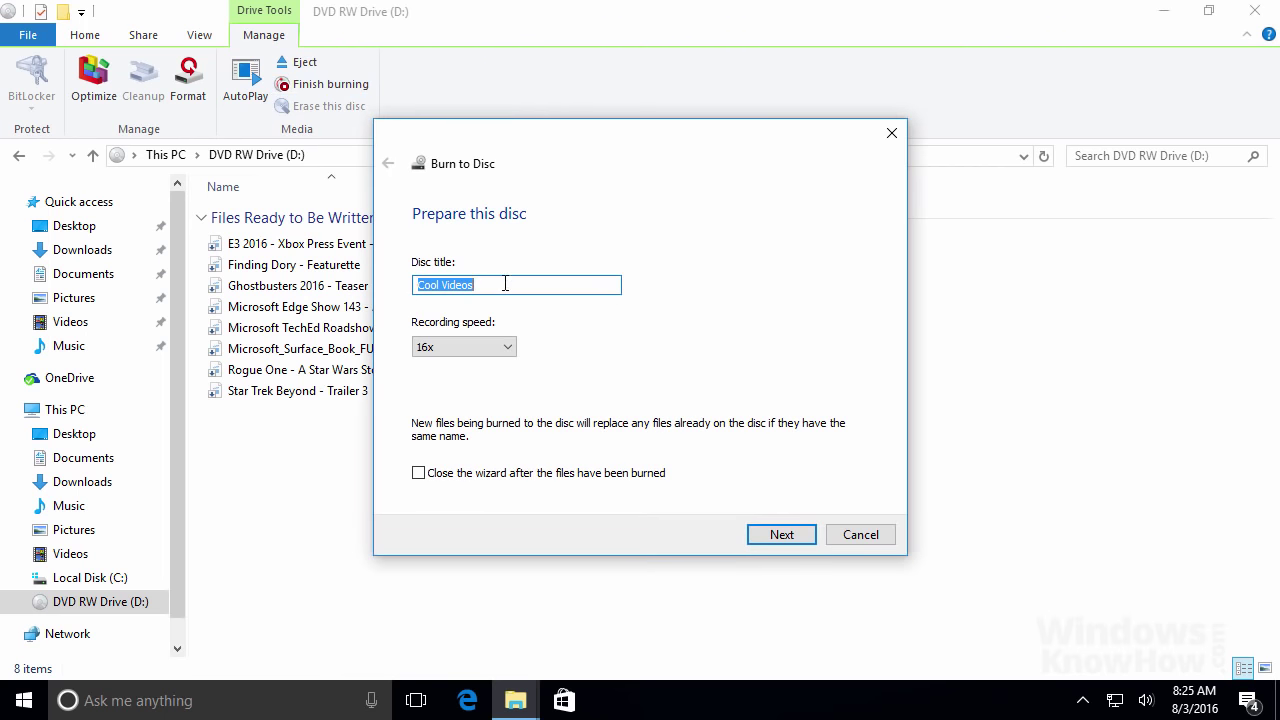
left_click(505, 284)
left_click(503, 346)
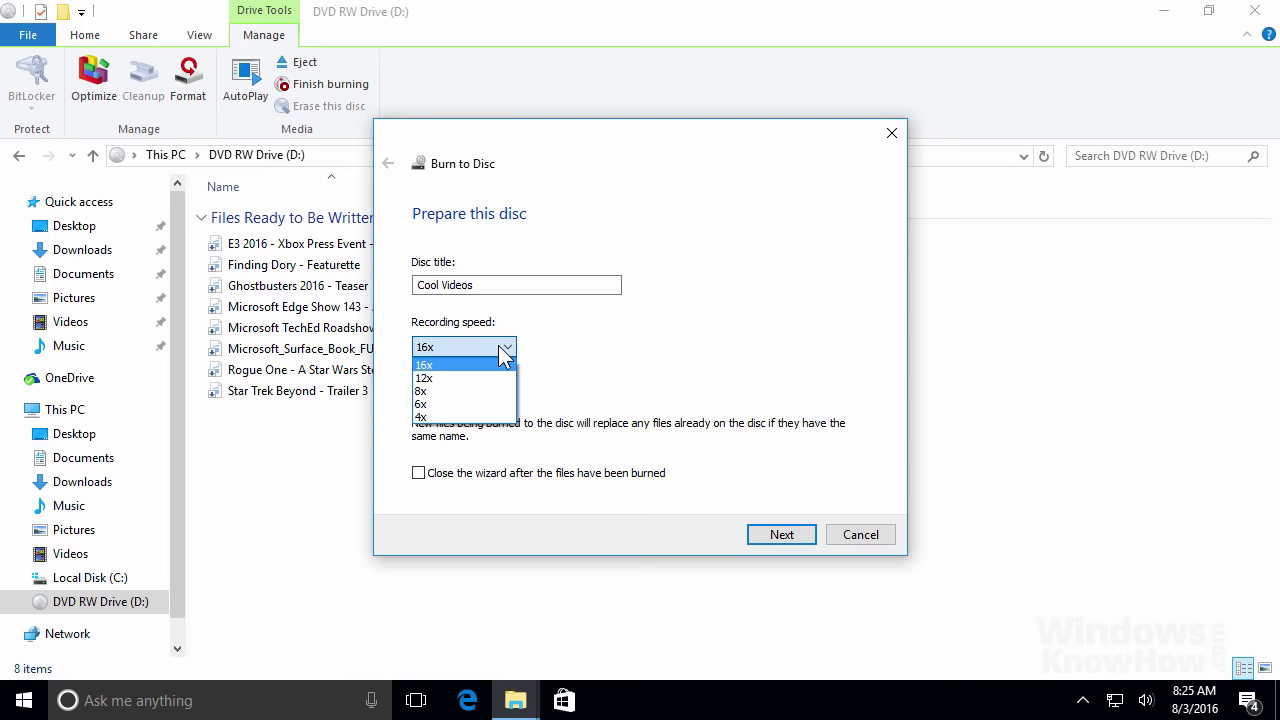
left_click(503, 352)
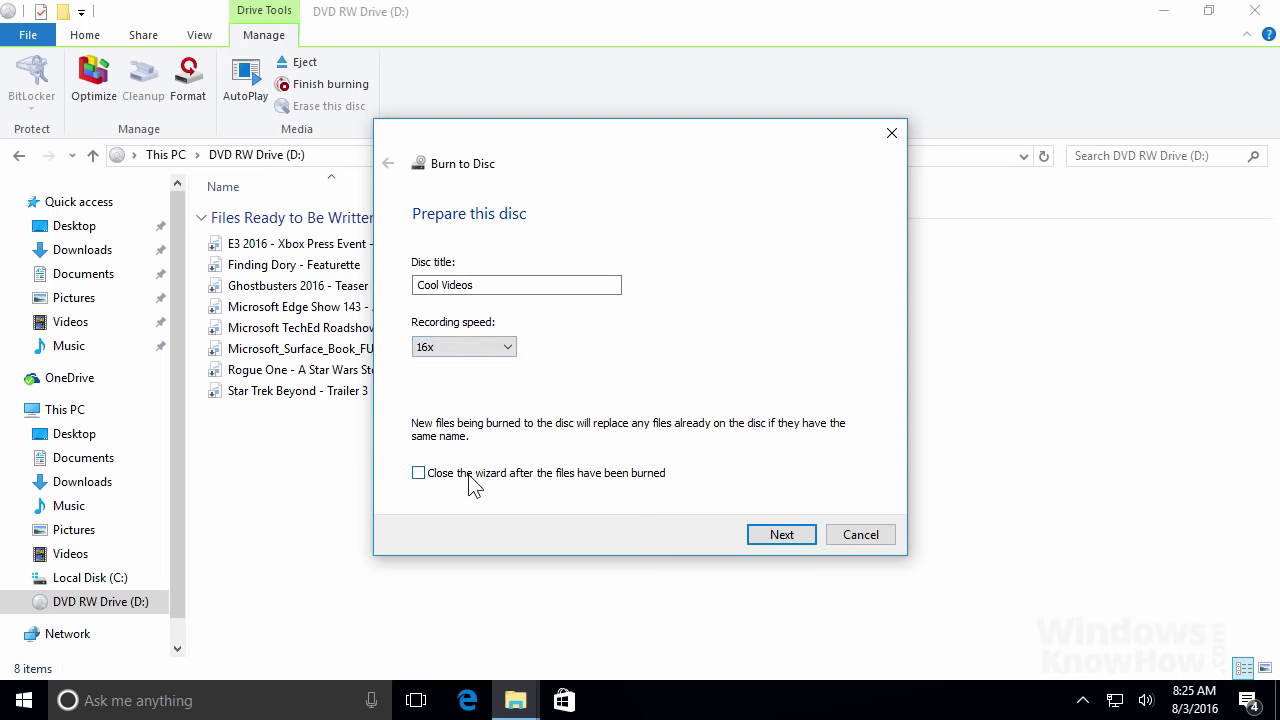
left_click(801, 537)
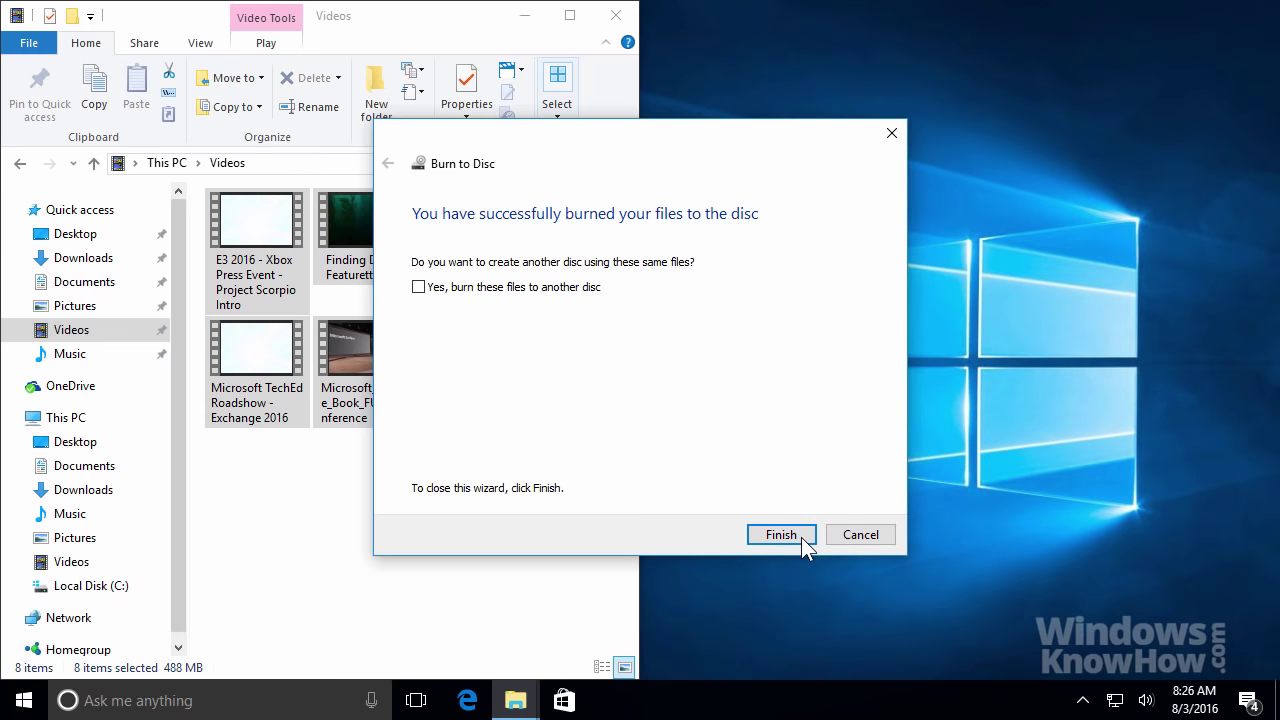
left_click(801, 537)
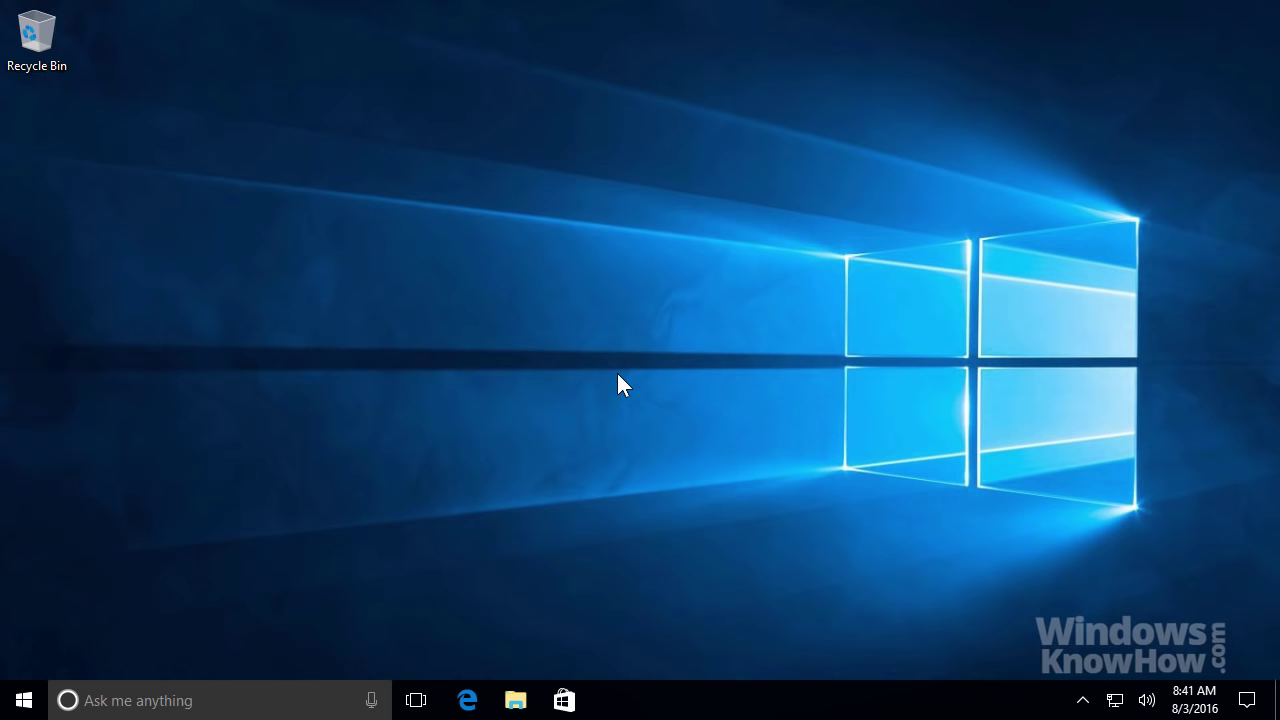
Open Windows Media Player and complete its initial setup with the Recommended settings.
left_click(216, 696)
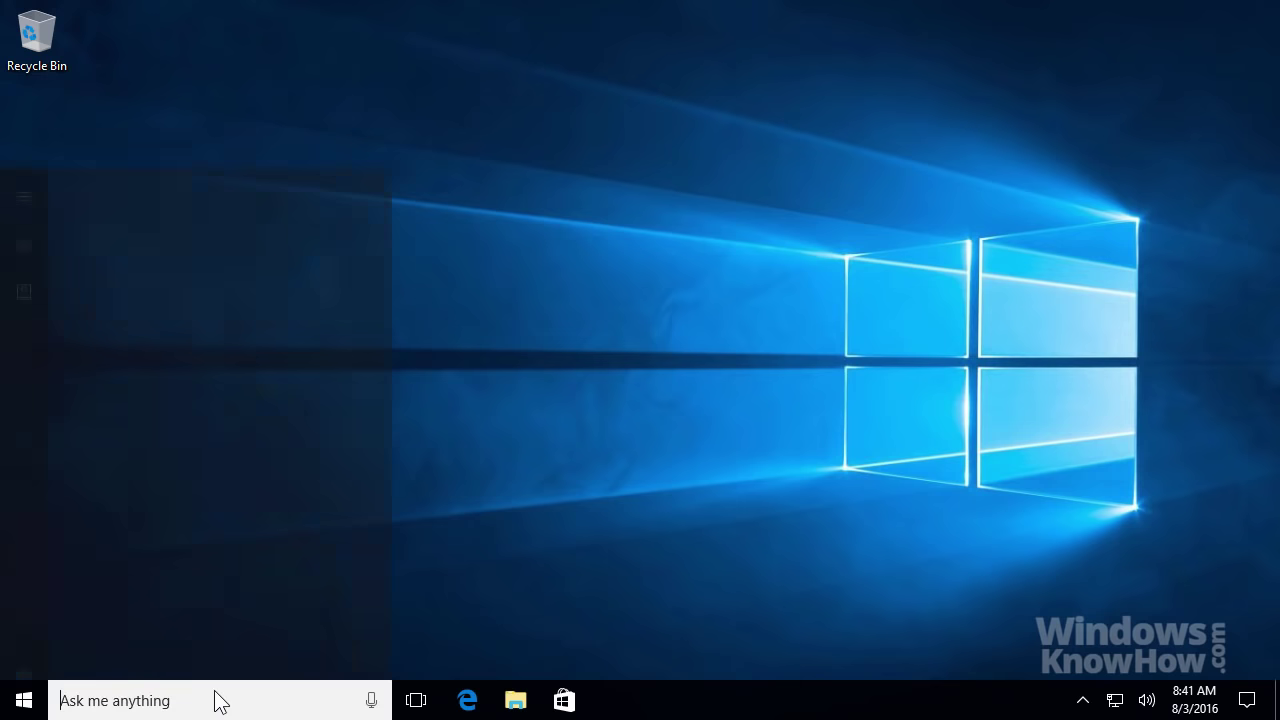
type("media")
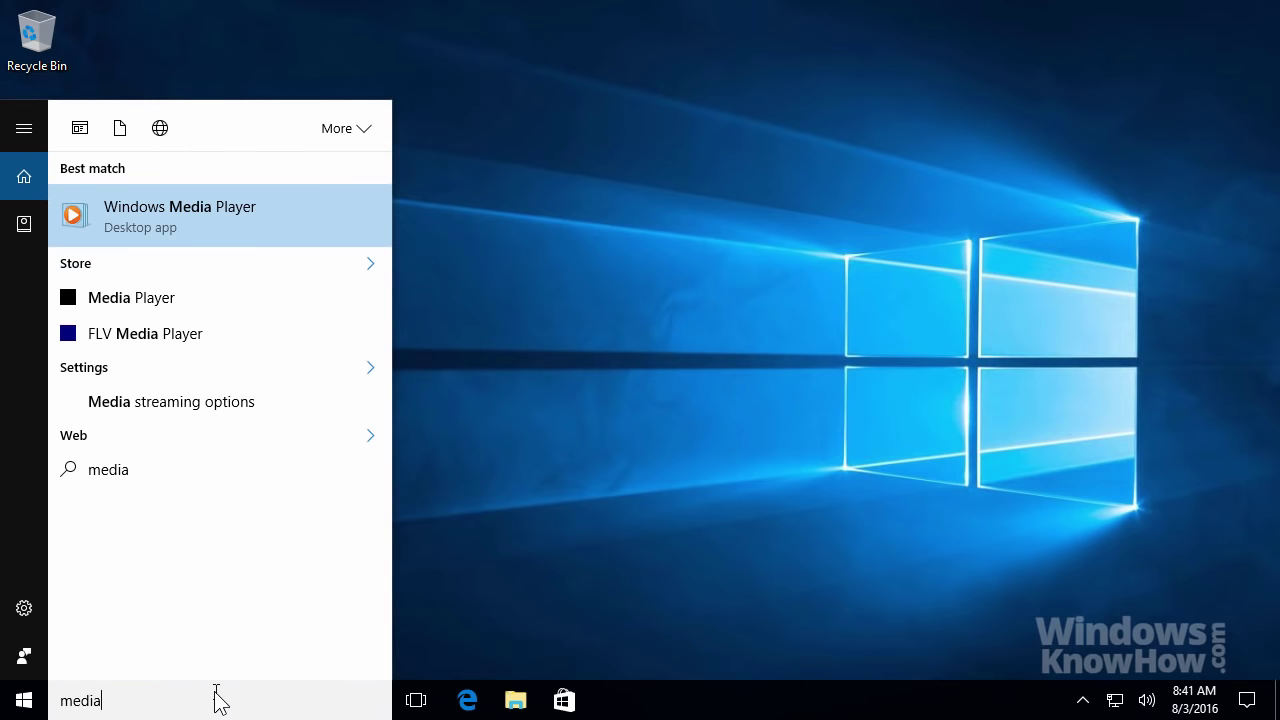
left_click(234, 222)
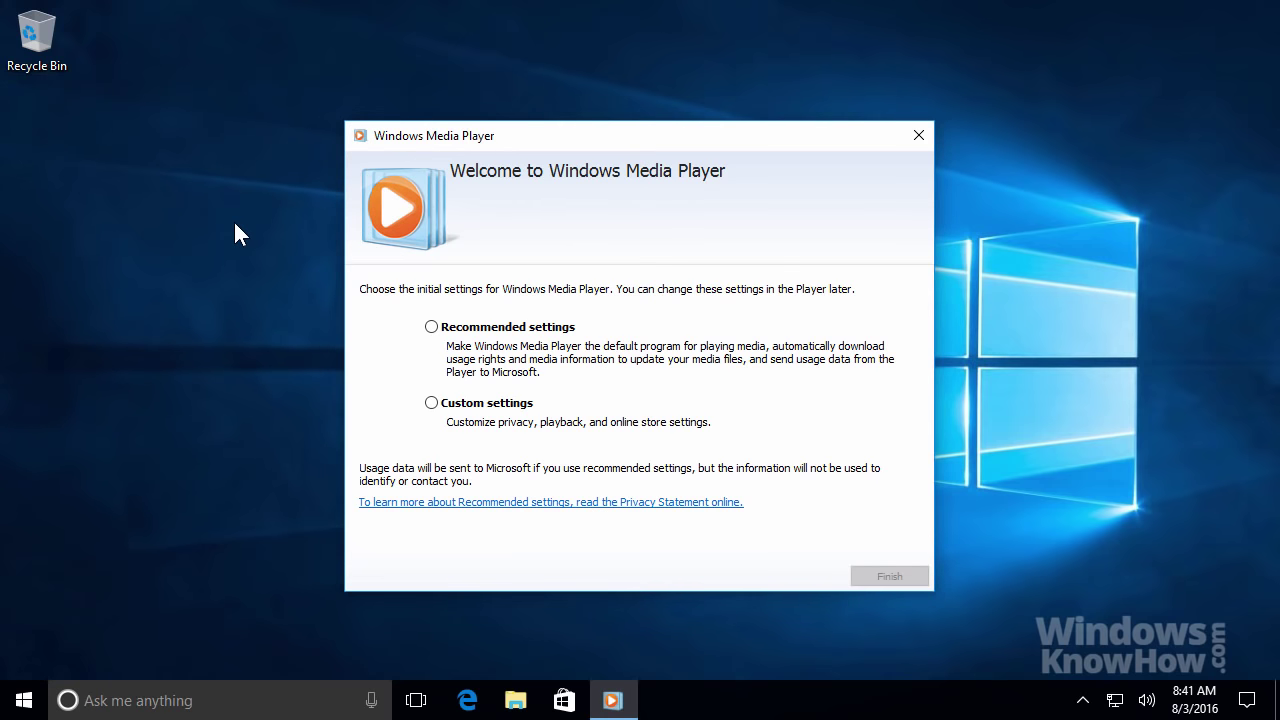
left_click(435, 326)
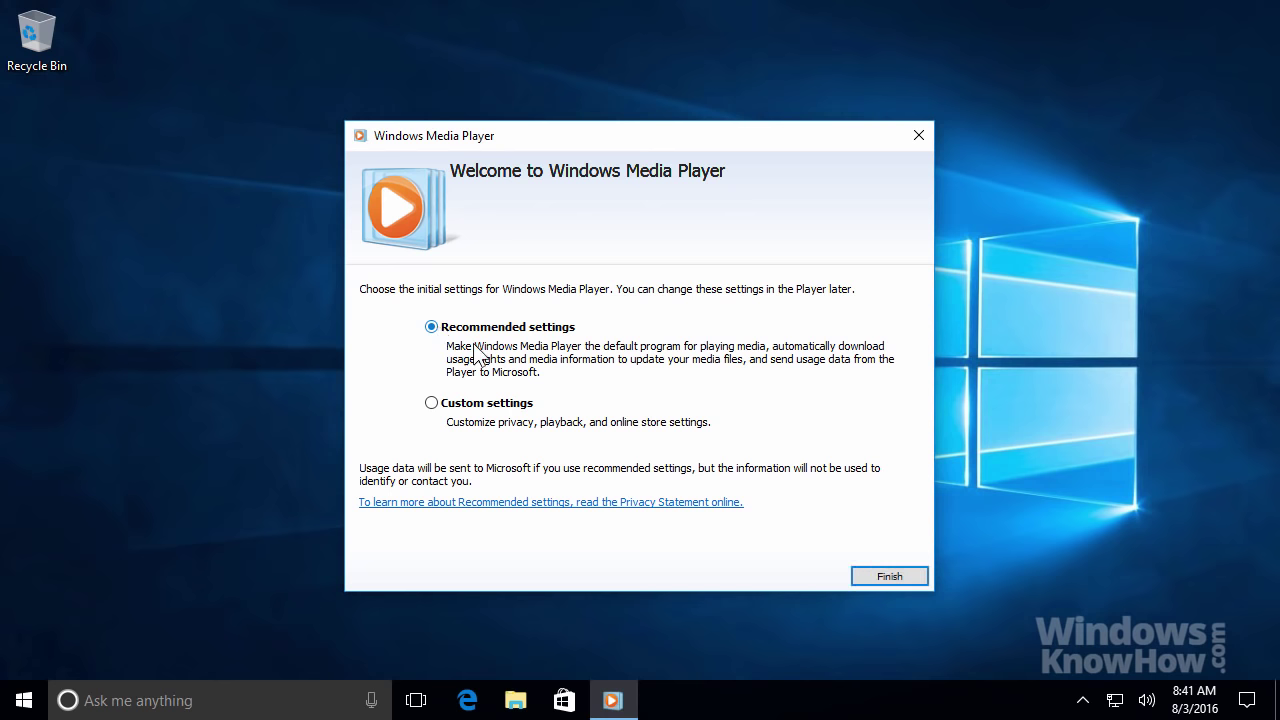
left_click(910, 573)
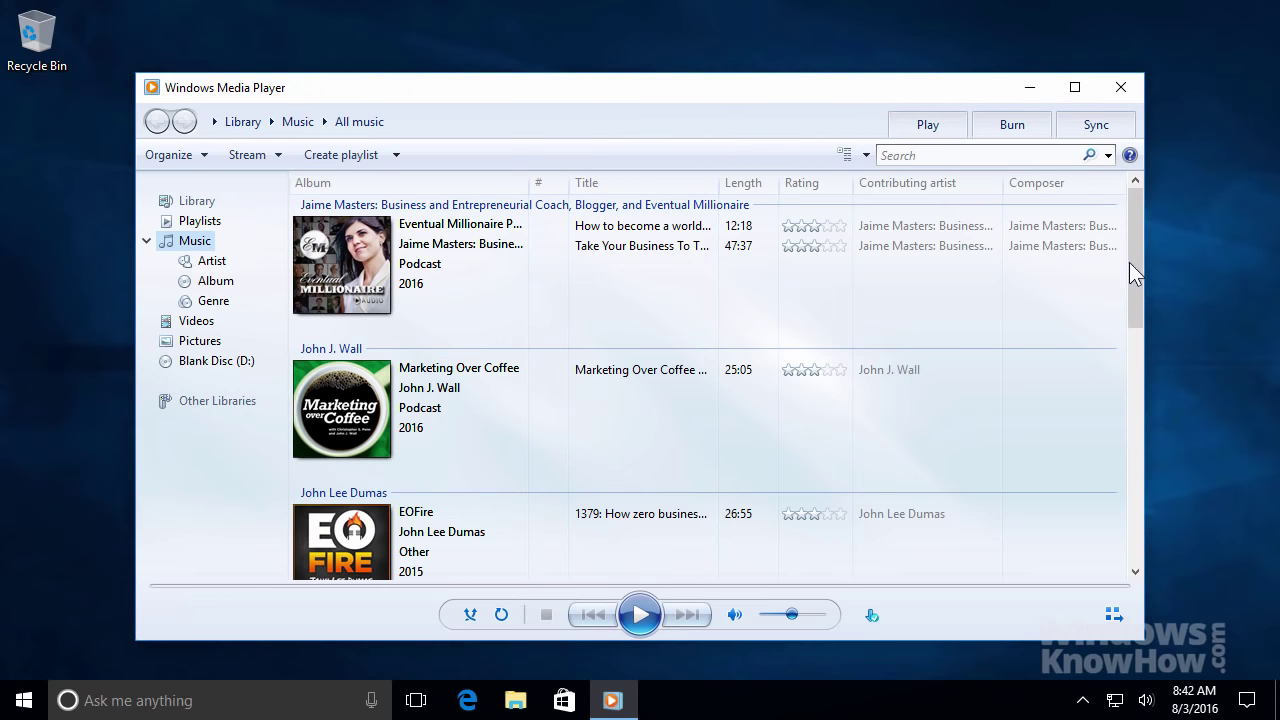
Create an audio CD burn list from the Marketing Over Coffee and EOFire podcasts in the music library.
left_click_drag(1135, 258, 1136, 307)
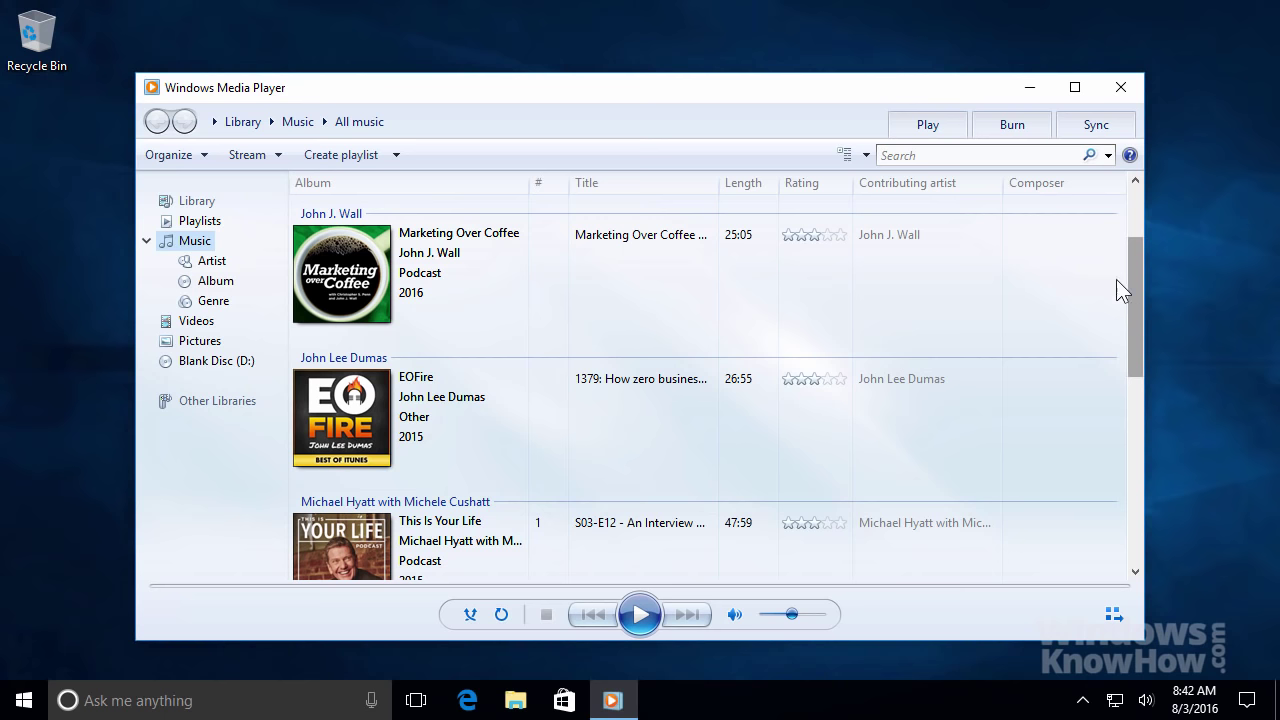
left_click(1011, 130)
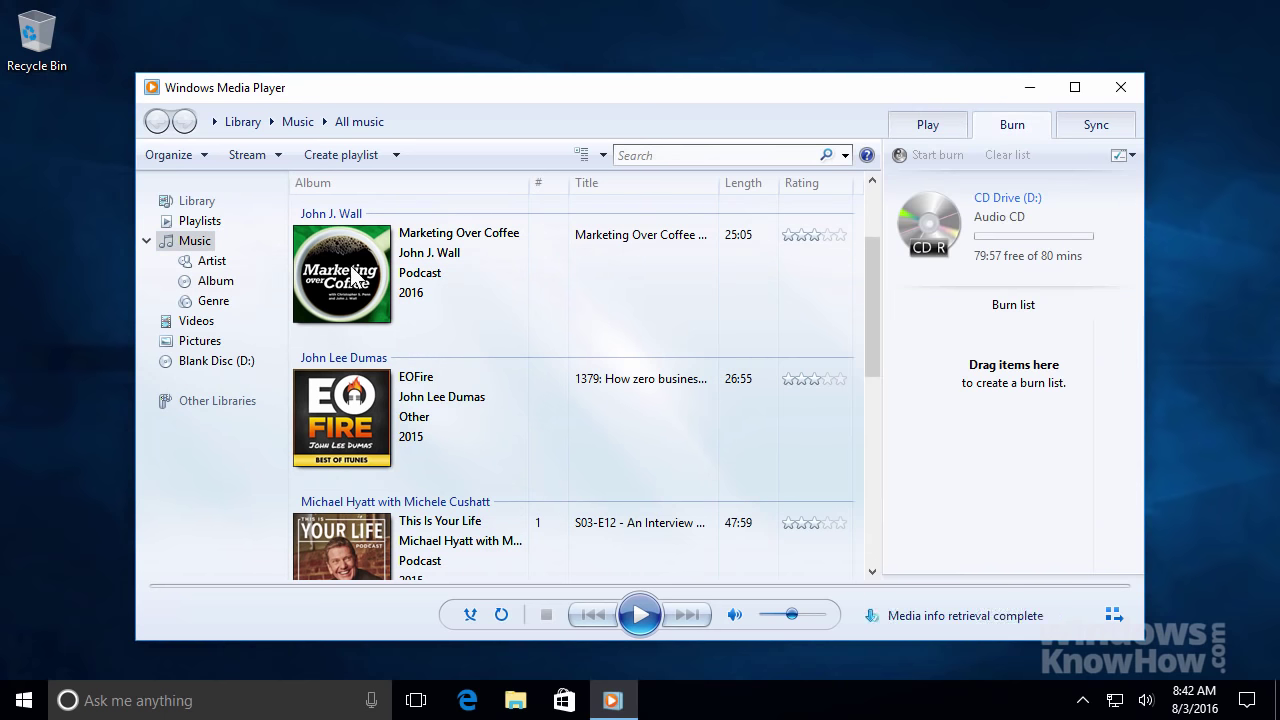
left_click_drag(352, 272, 955, 355)
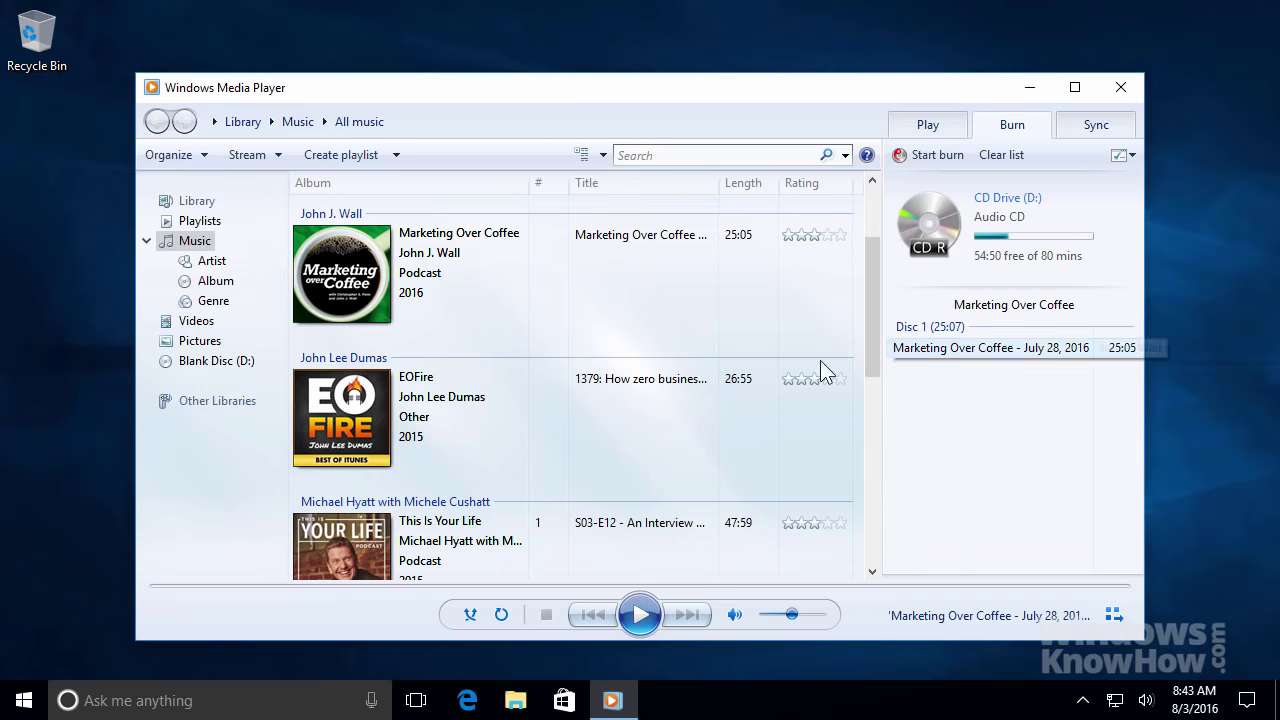
left_click_drag(340, 412, 984, 453)
Add the This Is Your Life podcast episode to the burn list, and remove it from the list again.
left_click_drag(876, 350, 885, 432)
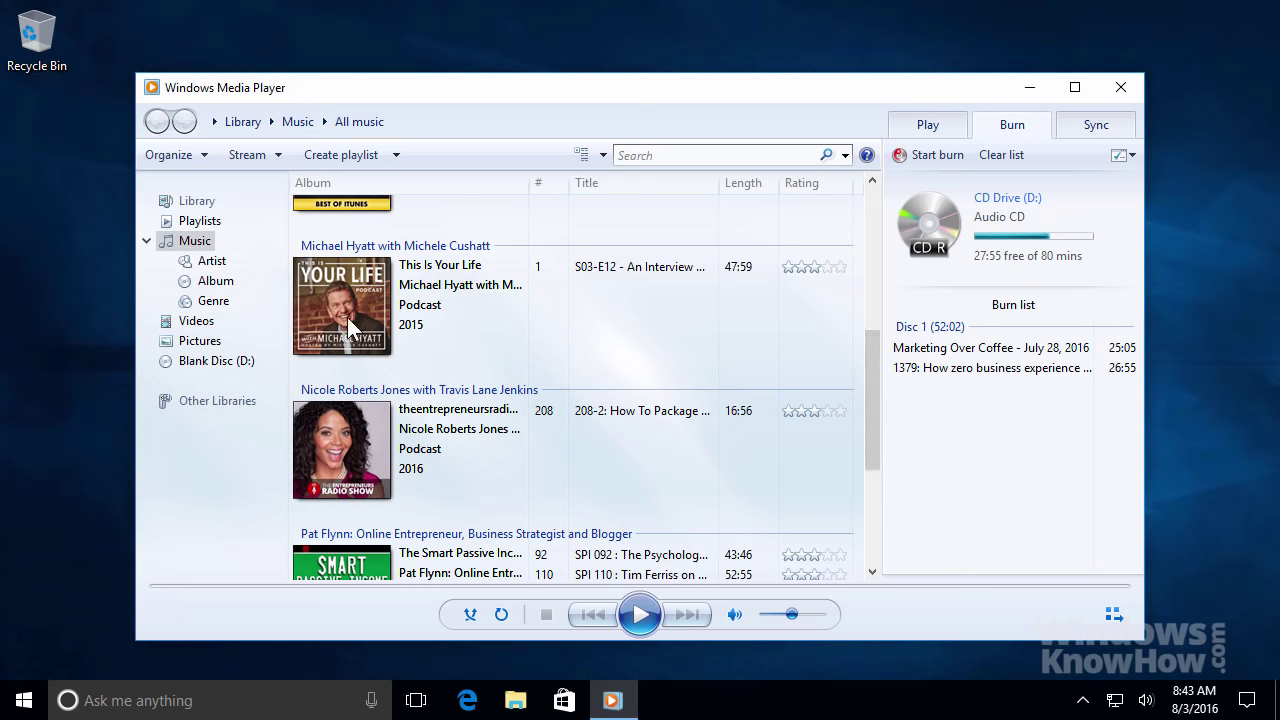
mouse_move(347, 317)
left_mouse_down()
mouse_move(662, 417)
mouse_move(972, 466)
left_mouse_up()
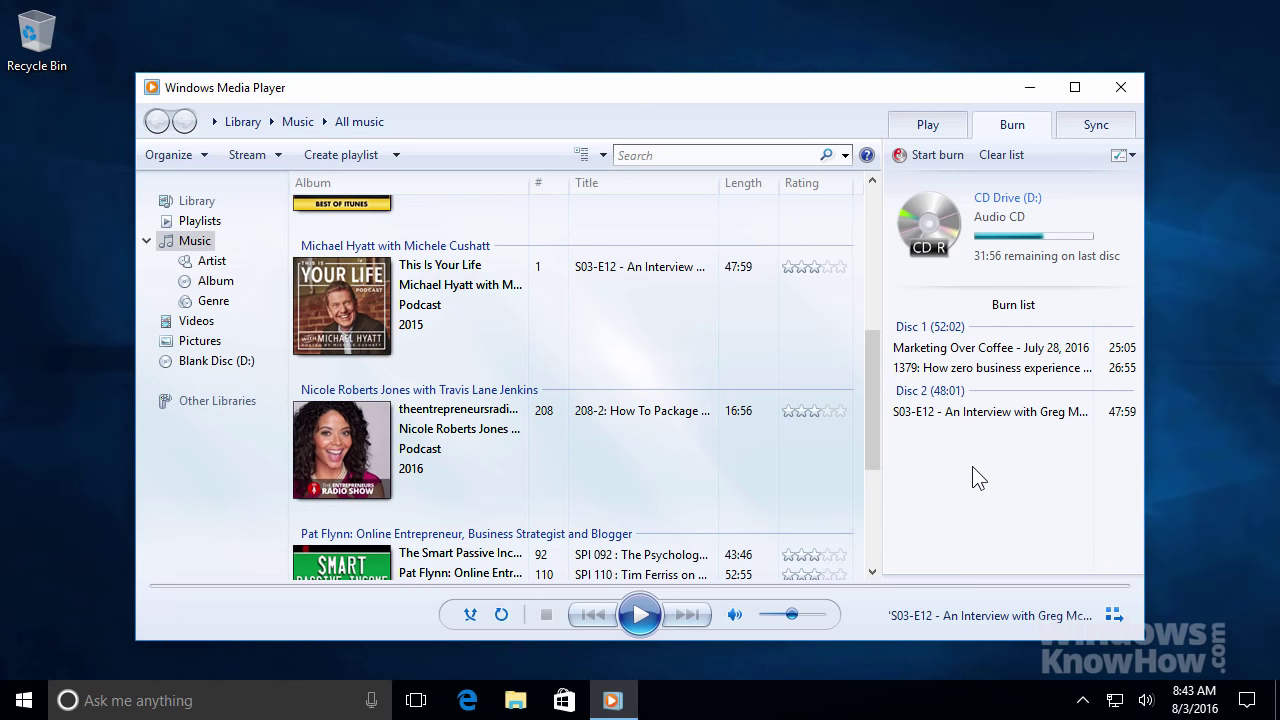
right_click(985, 416)
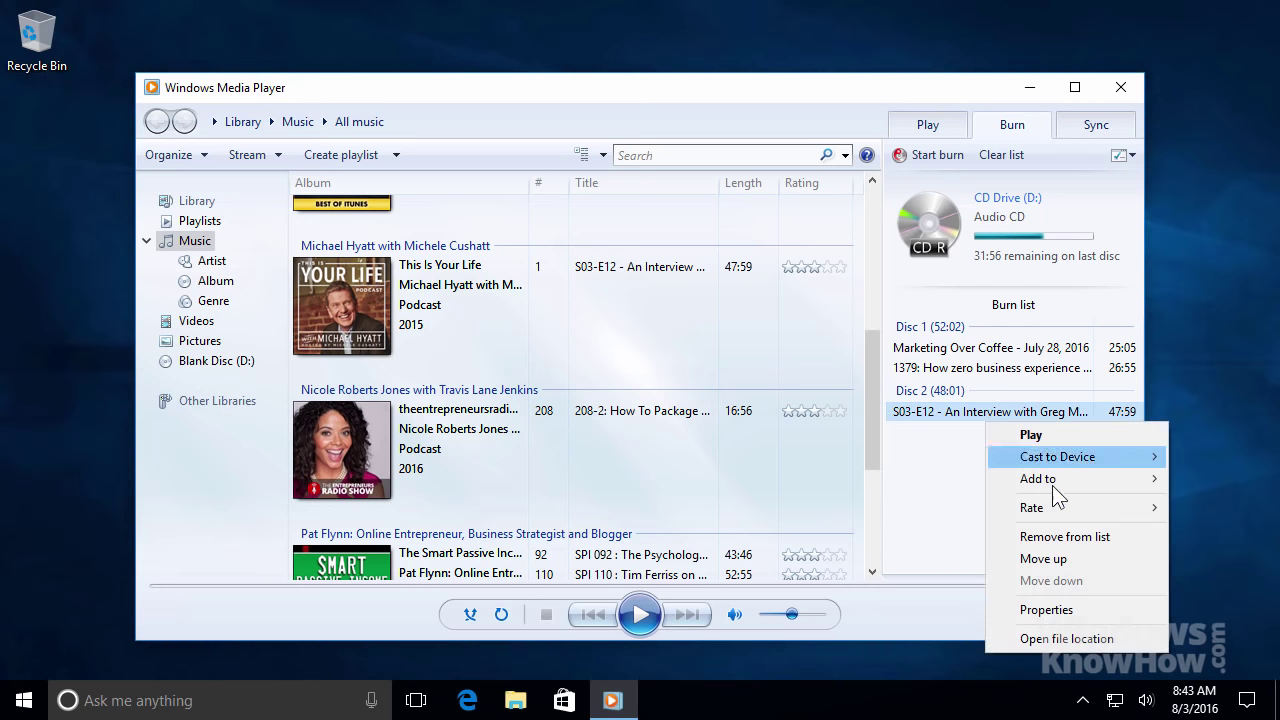
left_click(1100, 536)
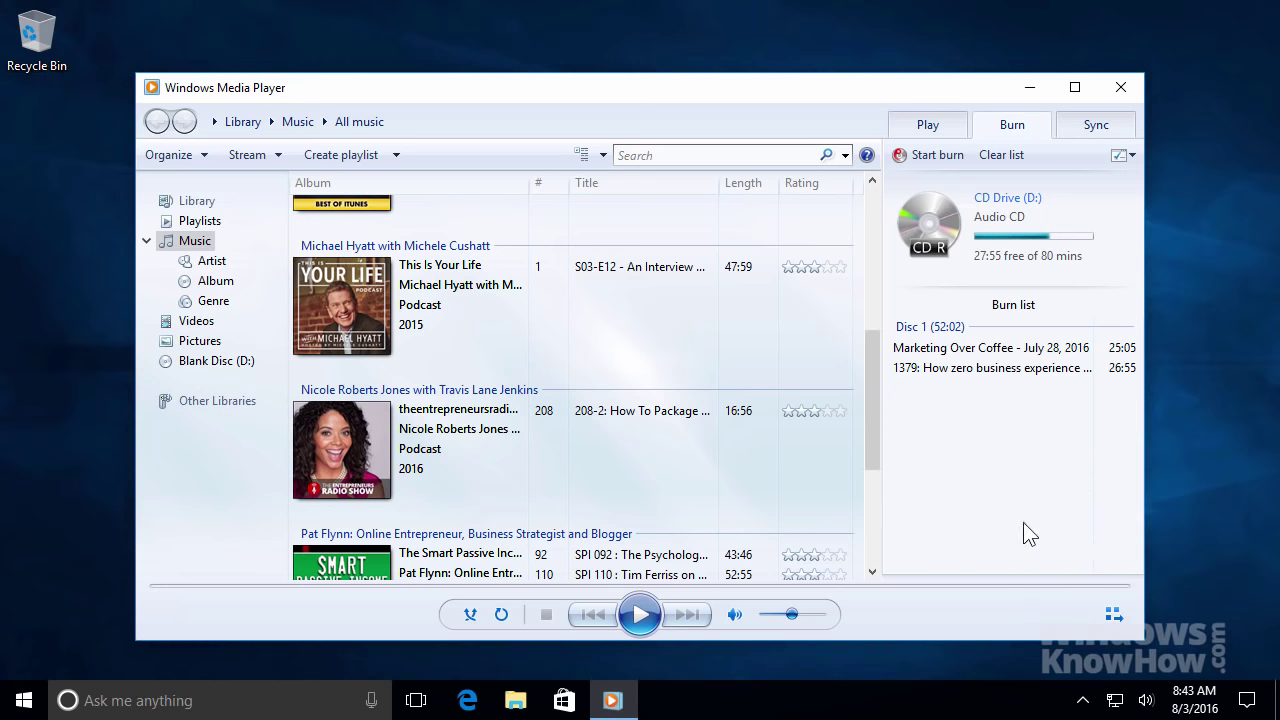
Add podcast episode 208-2 to the burn list and reorder the list as 208-2, 1379, Marketing Over Coffee.
left_click_drag(362, 446, 1000, 495)
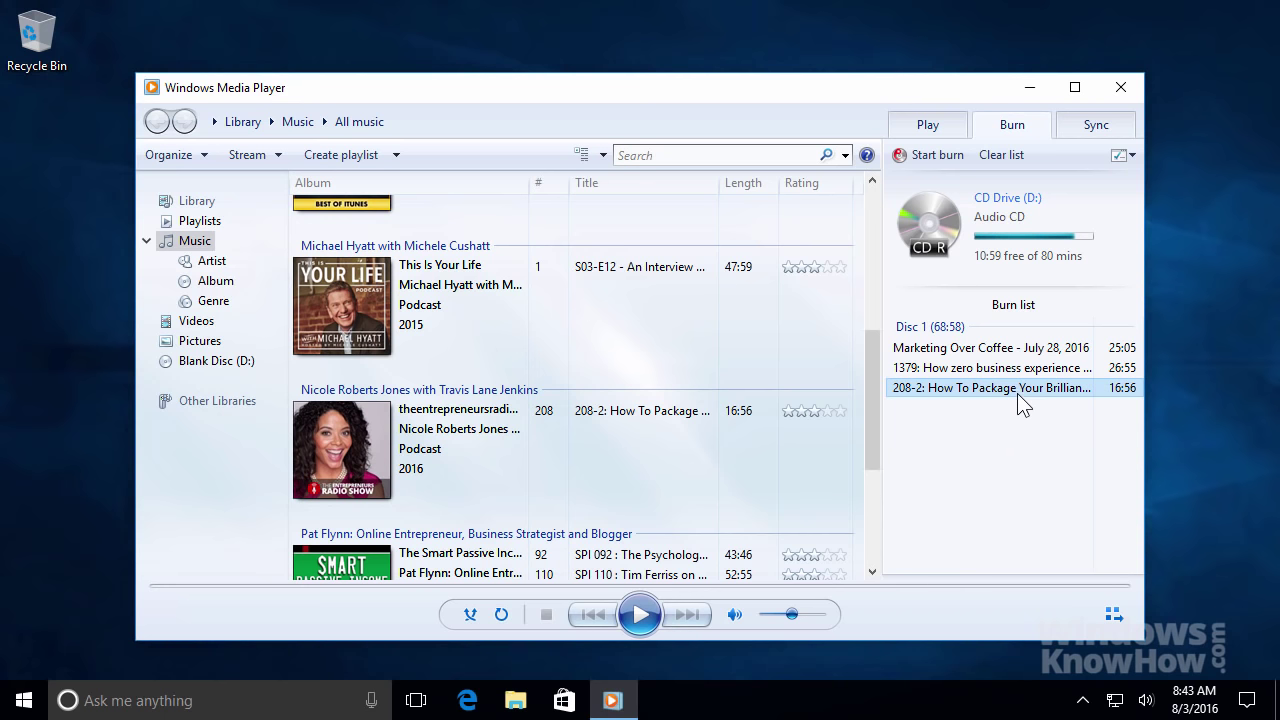
mouse_move(1017, 390)
left_mouse_down()
mouse_move(1035, 345)
mouse_move(1030, 405)
left_mouse_up()
left_click(1033, 370)
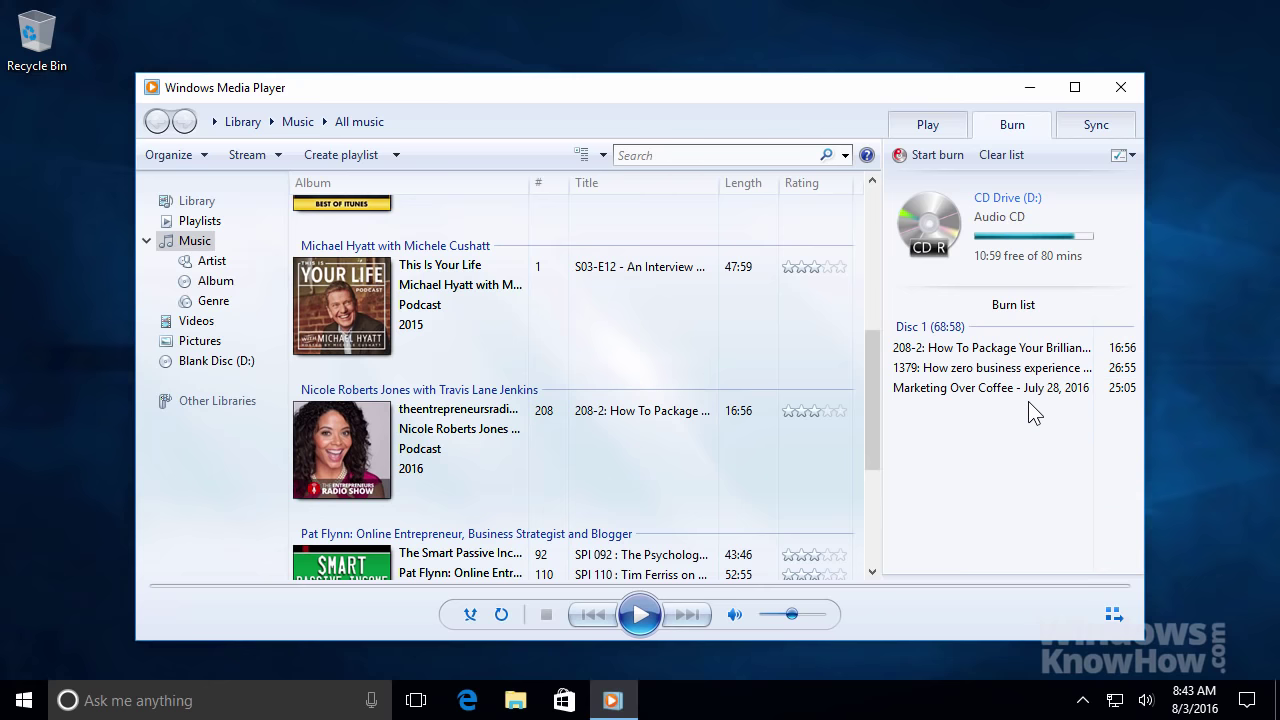
Name the burn list Business Podcasts and burn it to the audio CD in drive D:.
left_click(1057, 304)
type("Business Podcasts")
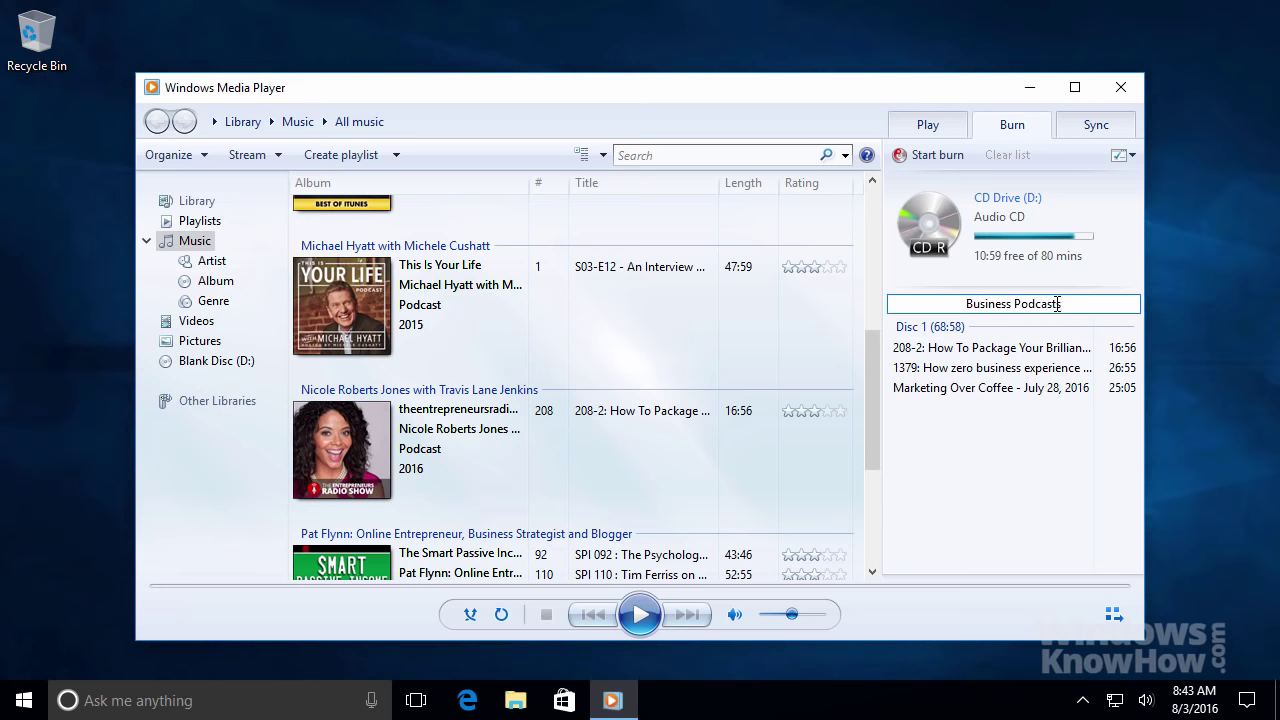
key("Return")
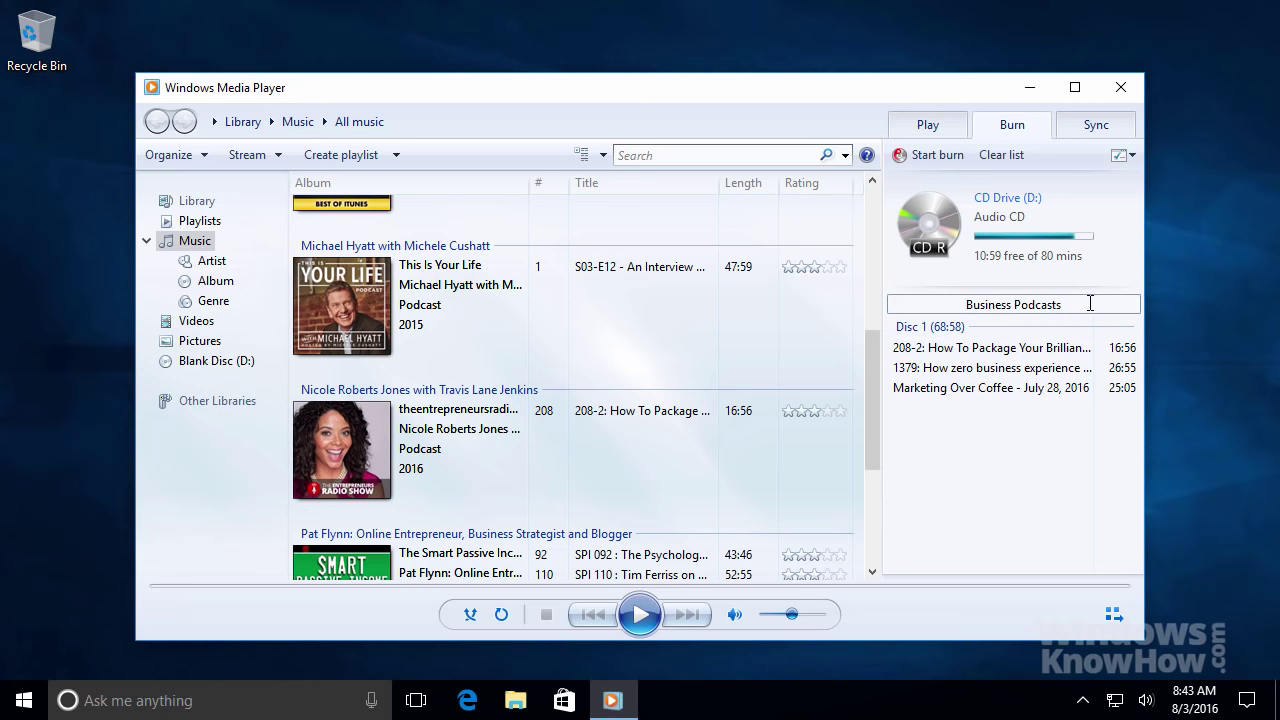
left_click(950, 158)
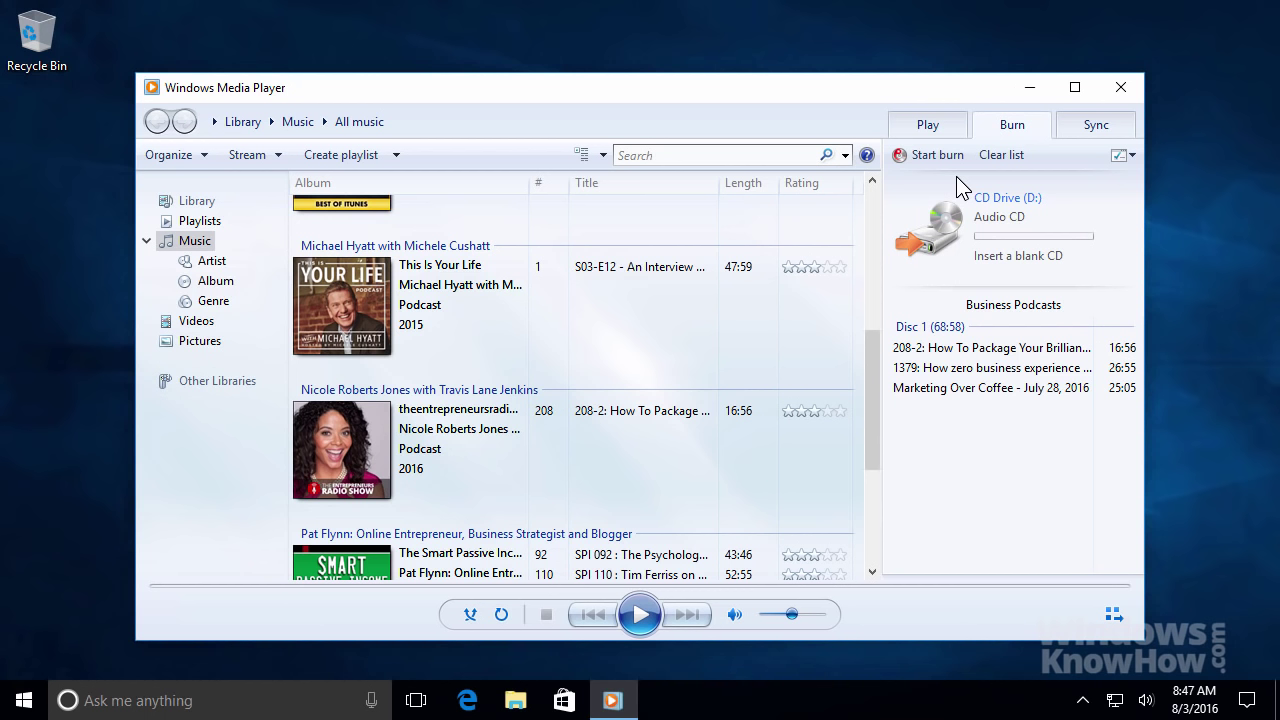
Close Windows Media Player and dismiss the Burn a Disc prompt without preparing the disc.
left_click(1128, 85)
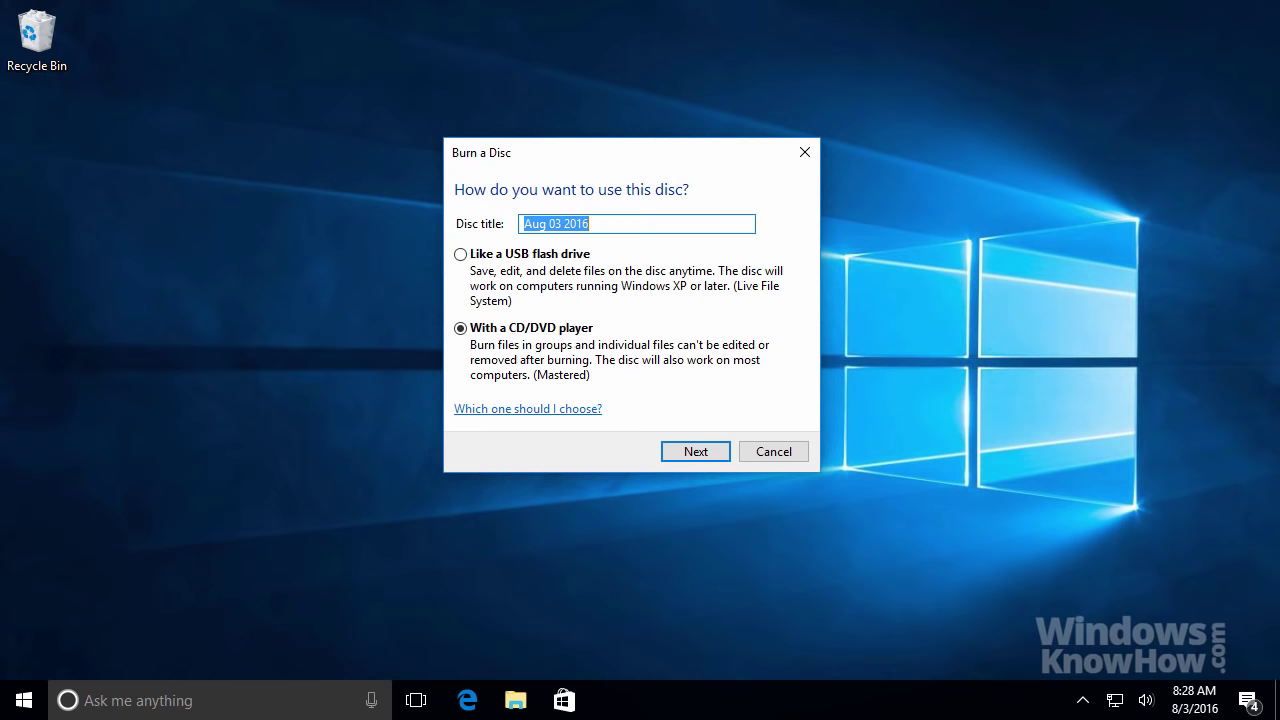
left_click(760, 454)
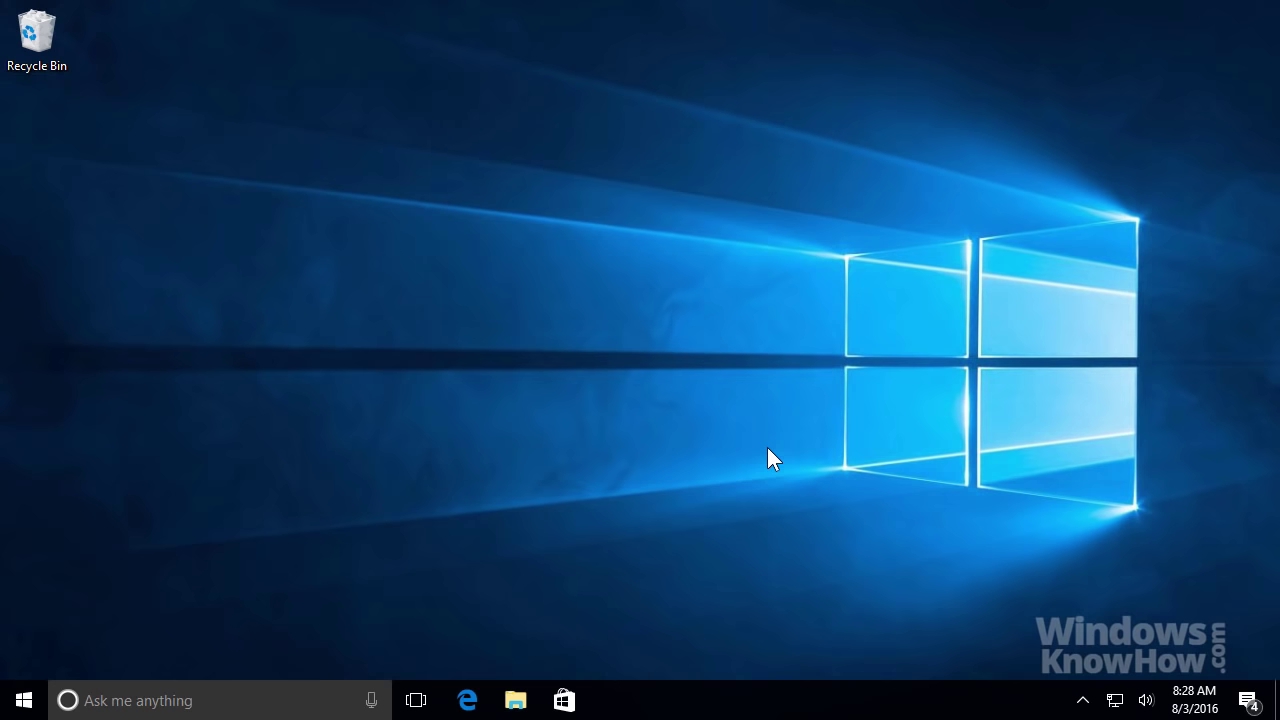
Switch to File Explorer and open Windows Disc Image Burner for the dban-2.3.0_i586 disc image in the Downloads folder.
left_click(518, 700)
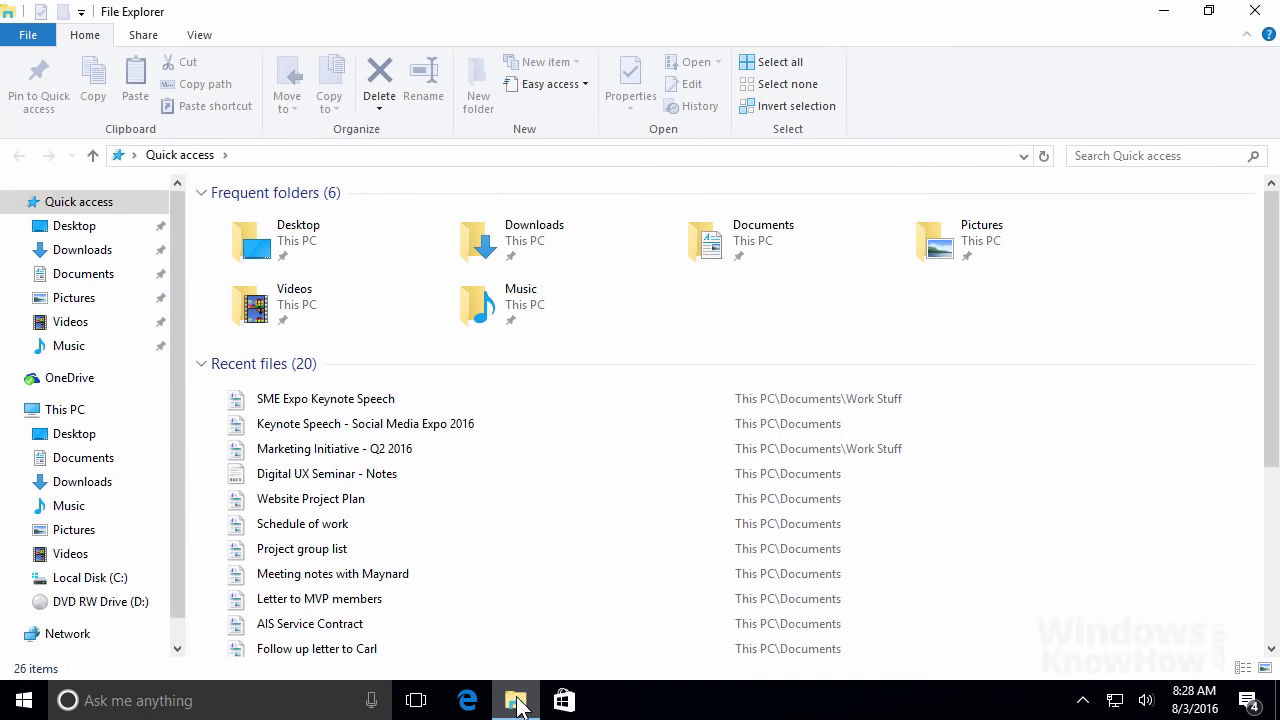
left_click(58, 252)
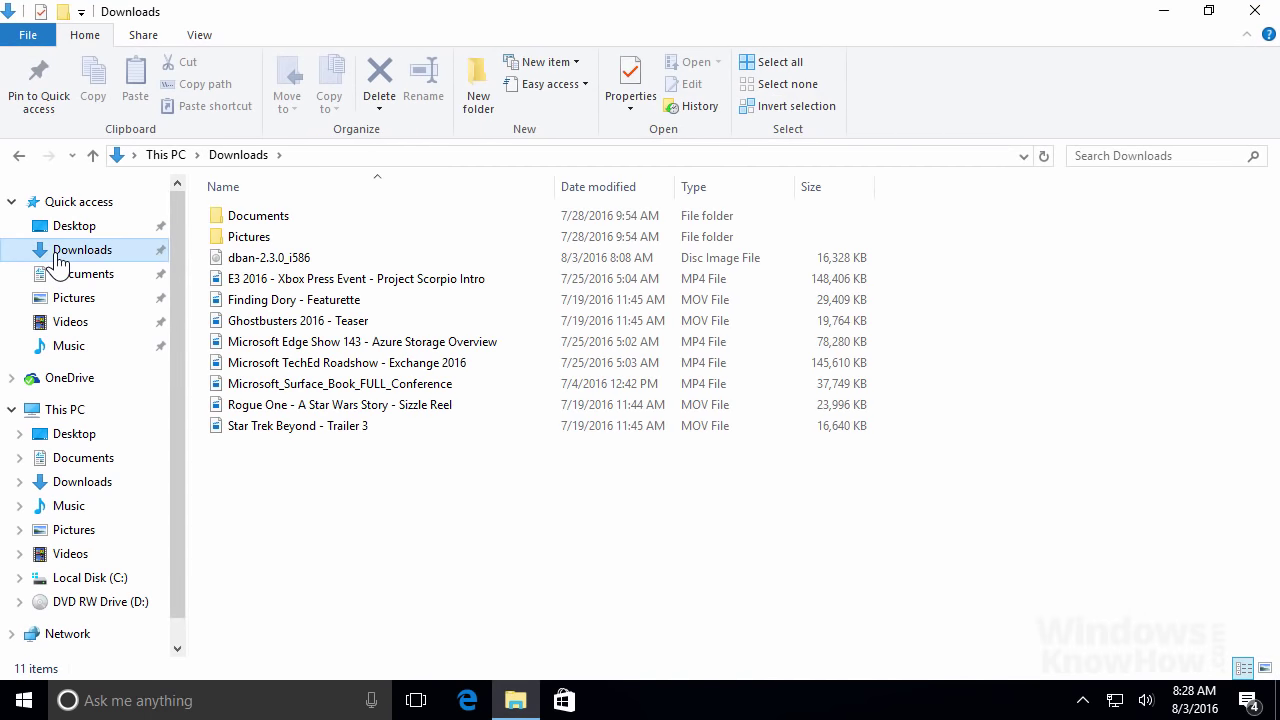
left_click(284, 261)
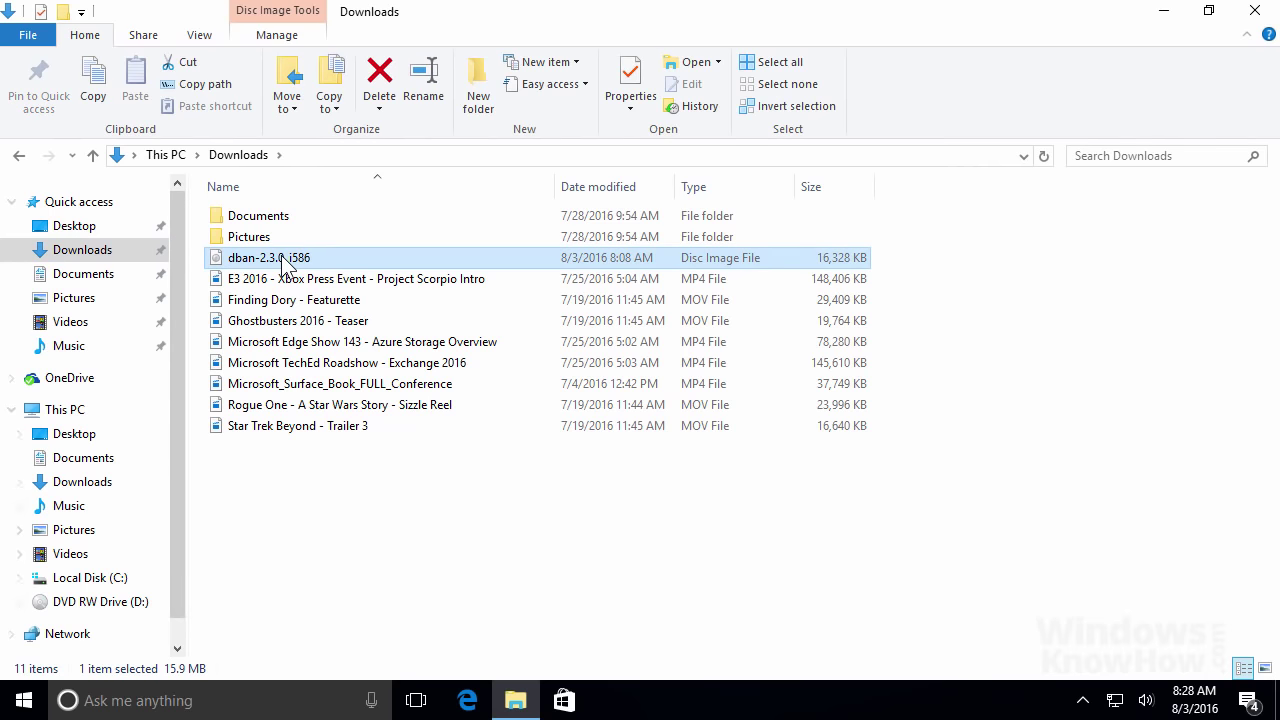
left_click(279, 40)
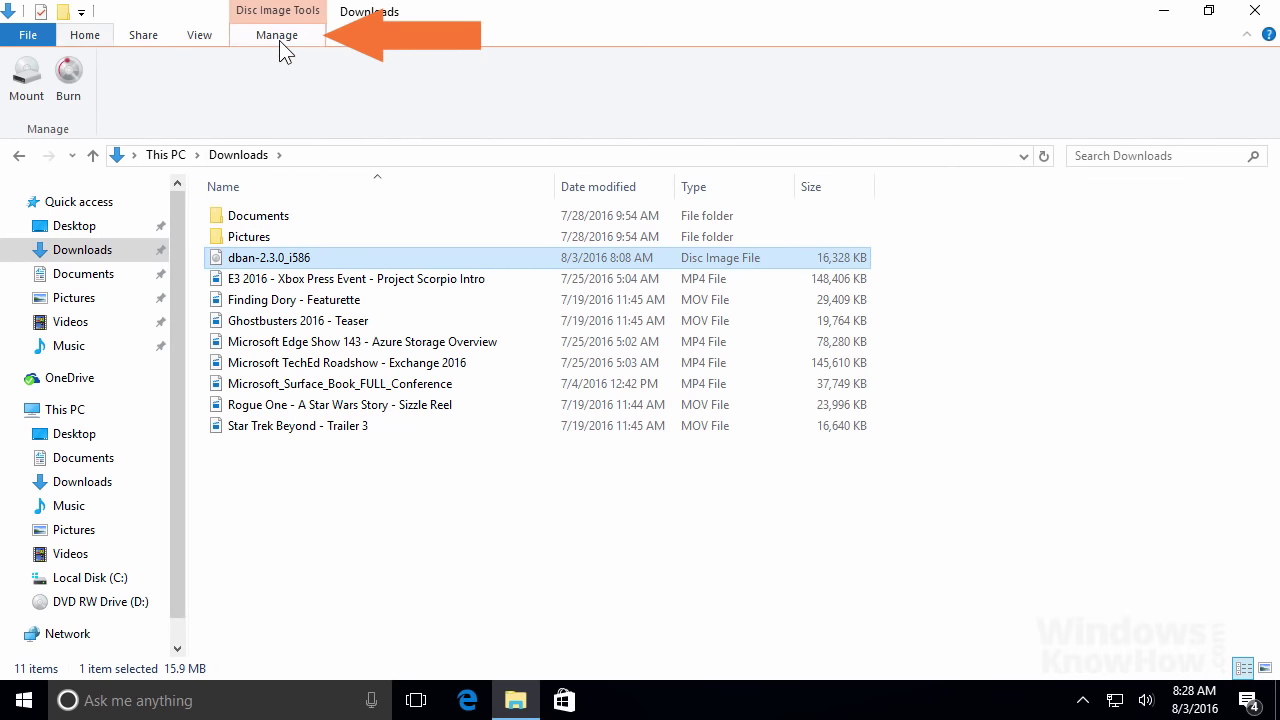
left_click(70, 80)
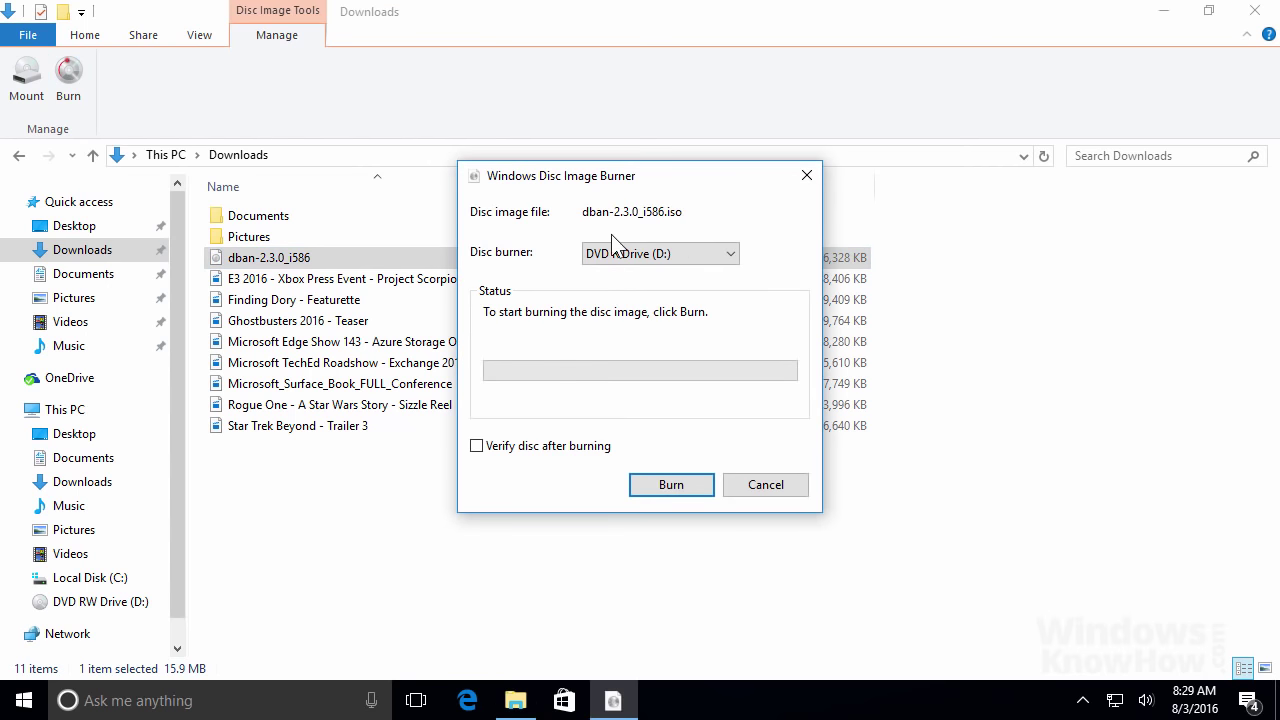
Burn the disc image to DVD R Drive (D:) without verifying the disc, and close the burner when finished.
left_click(699, 252)
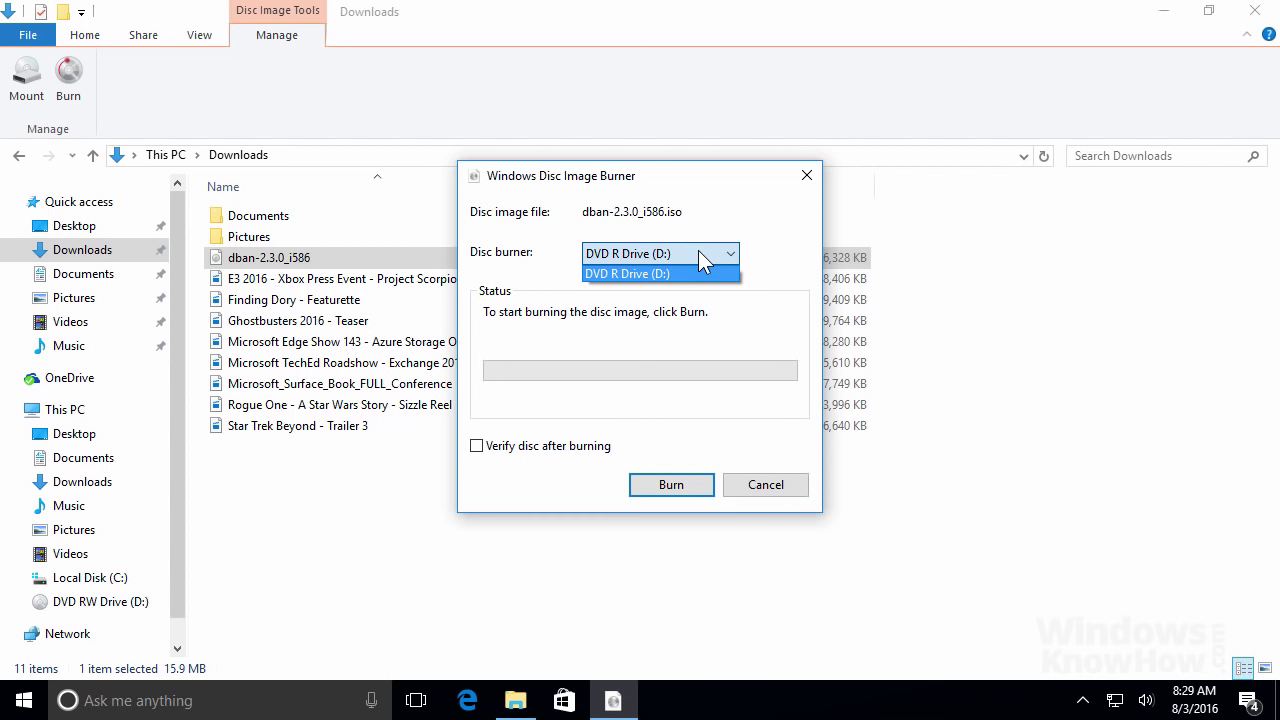
left_click(698, 252)
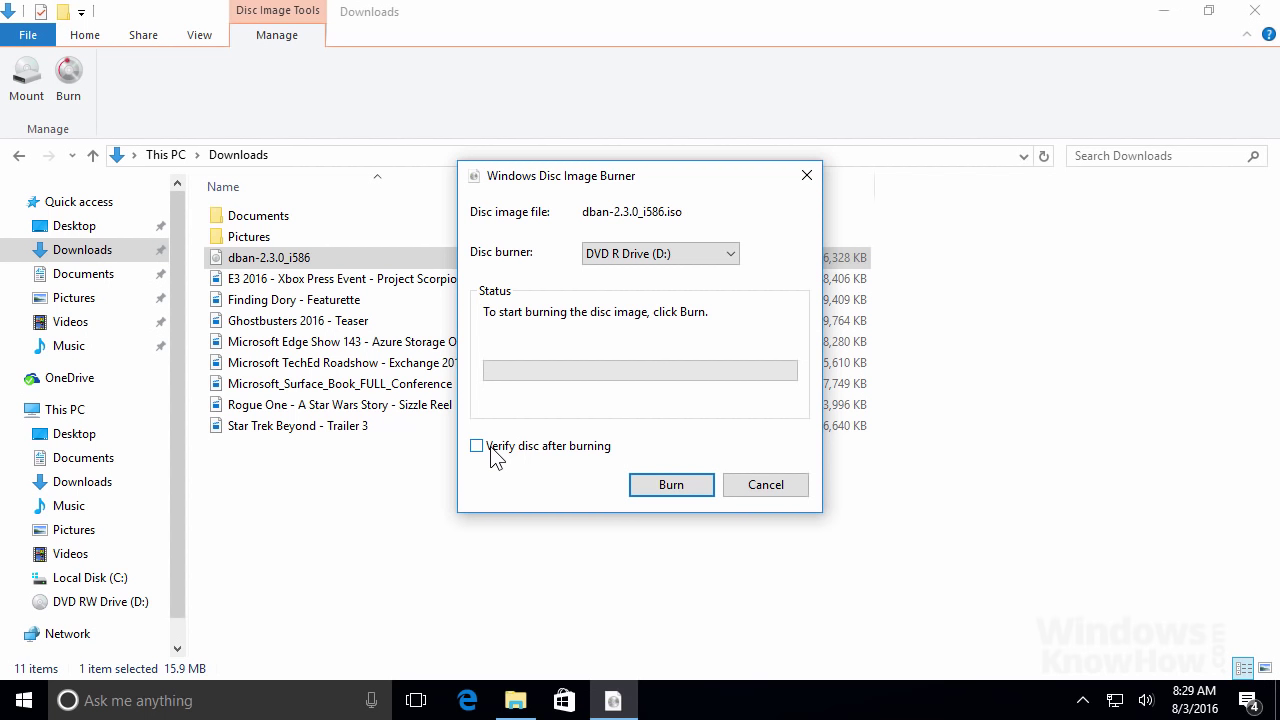
left_click(694, 488)
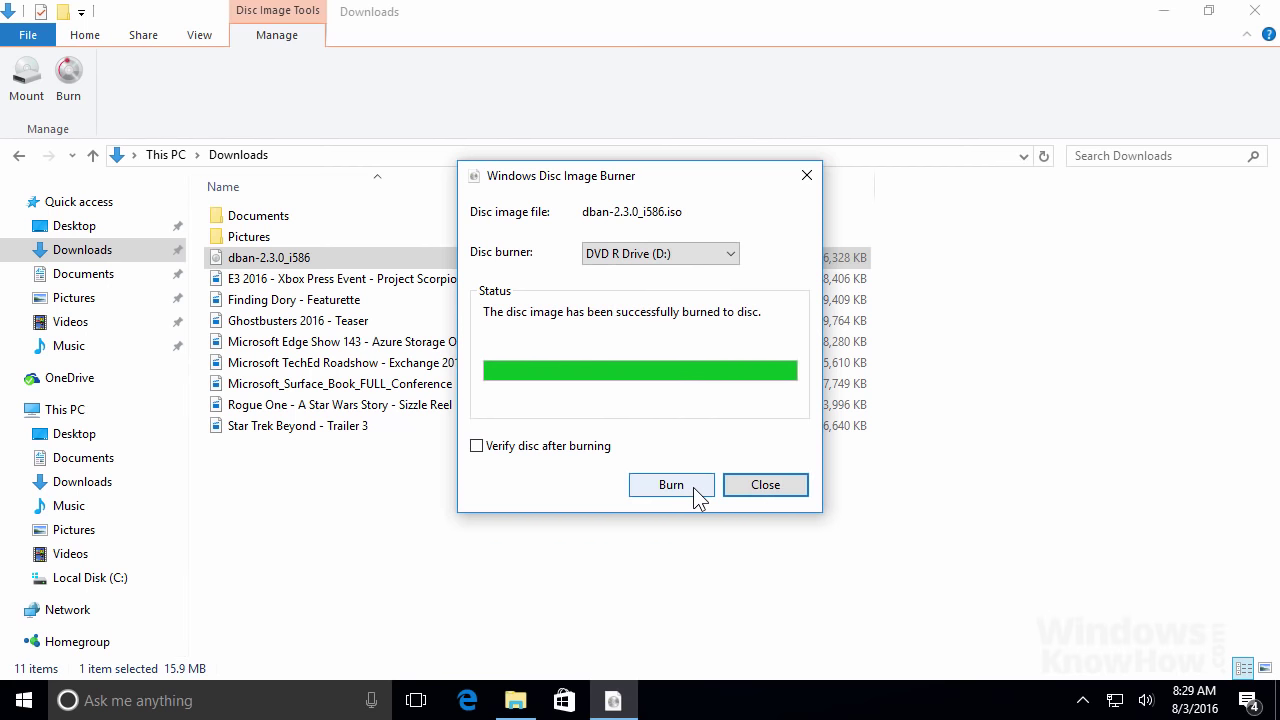
left_click(765, 485)
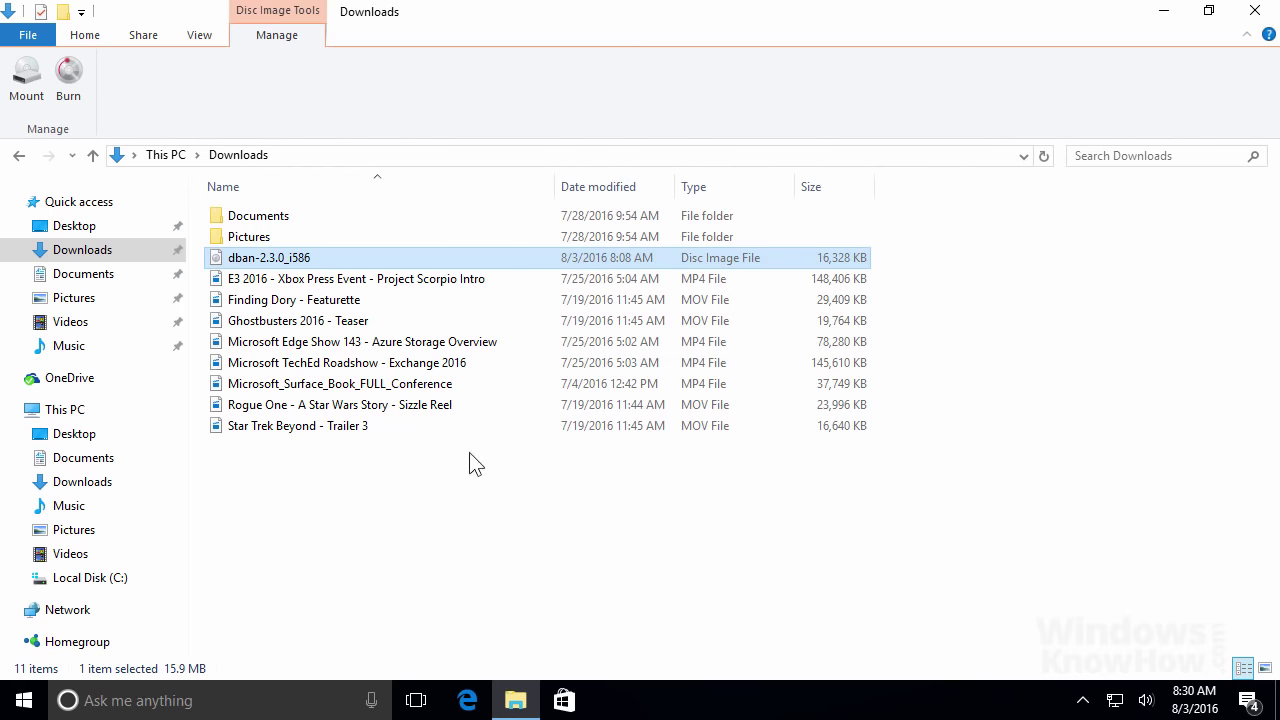
Open the burned DBAN disc in DVD RW Drive (D:) from This PC to check its contents.
left_click(88, 410)
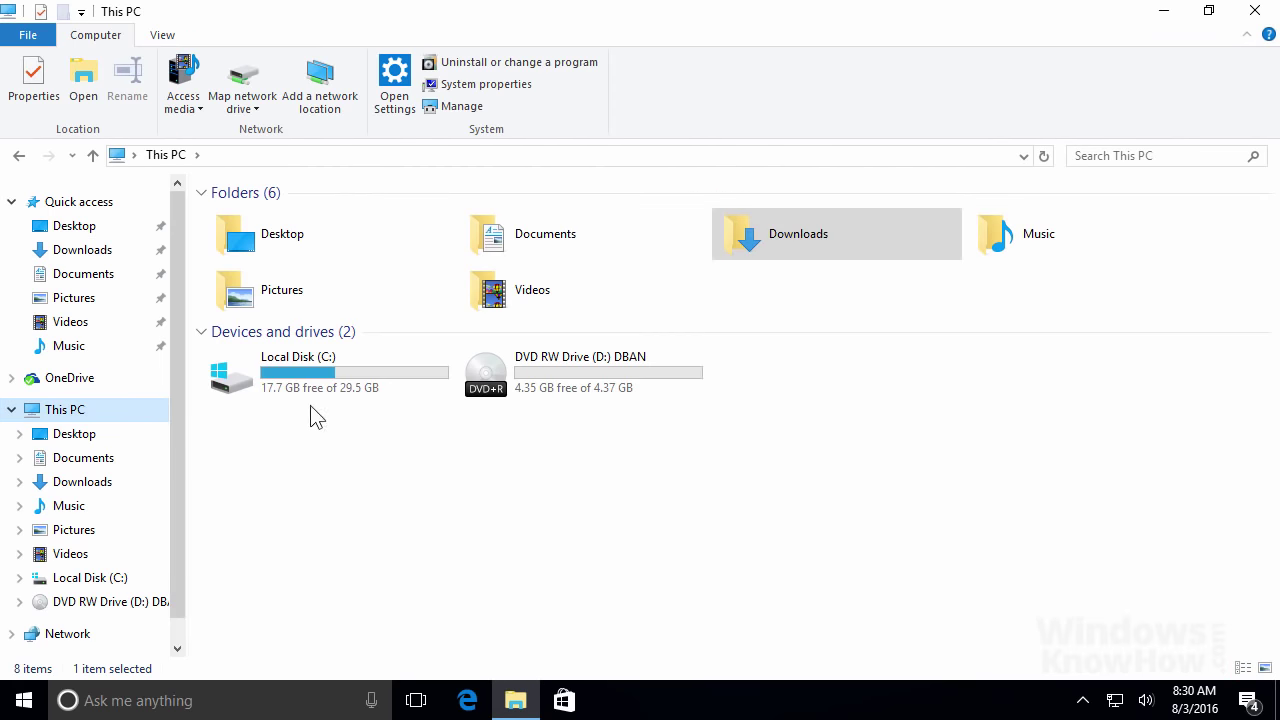
double_click(572, 388)
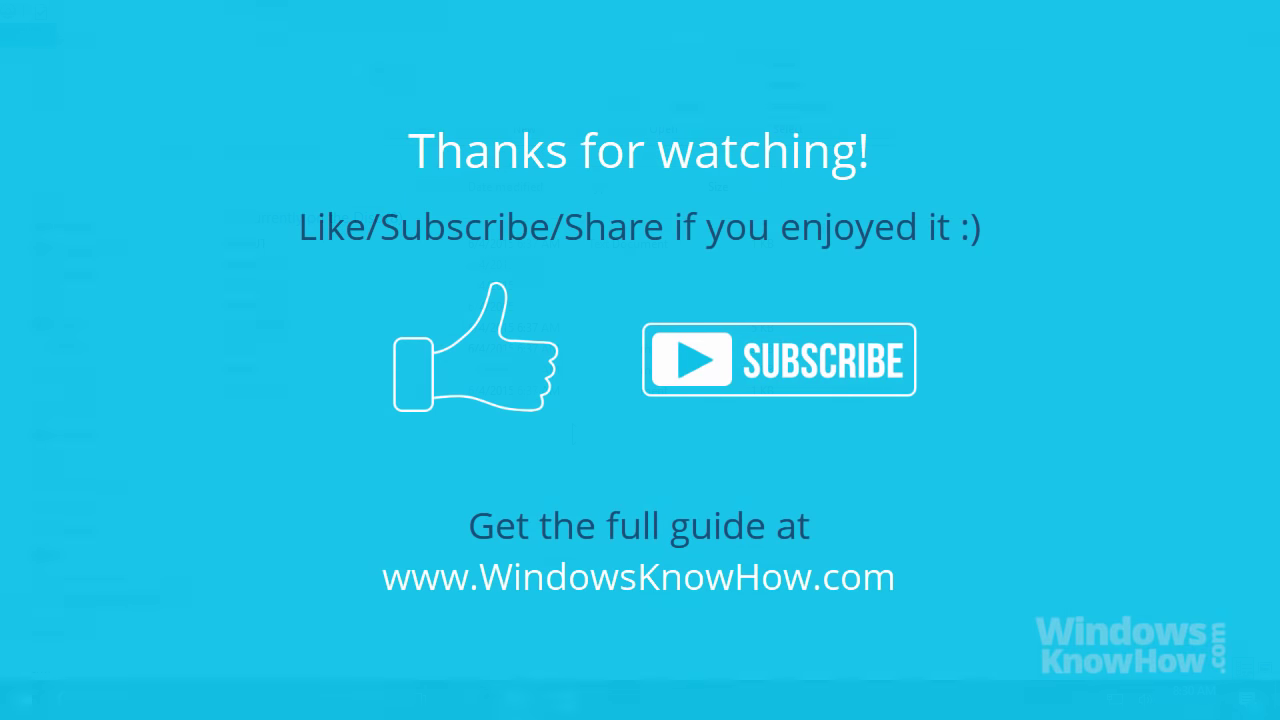